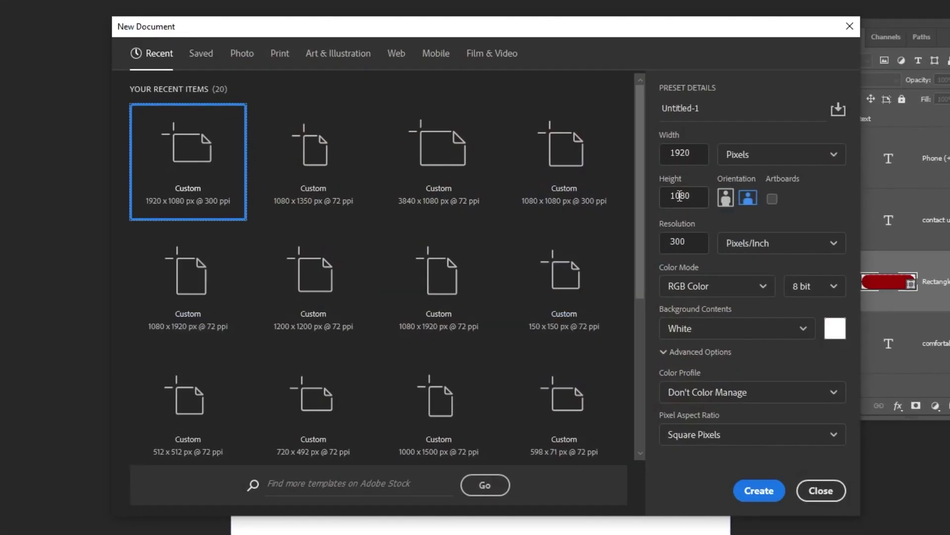
Create a blank 1080 × 1080 px document at 300 ppi
double_click(688, 154)
type("10")
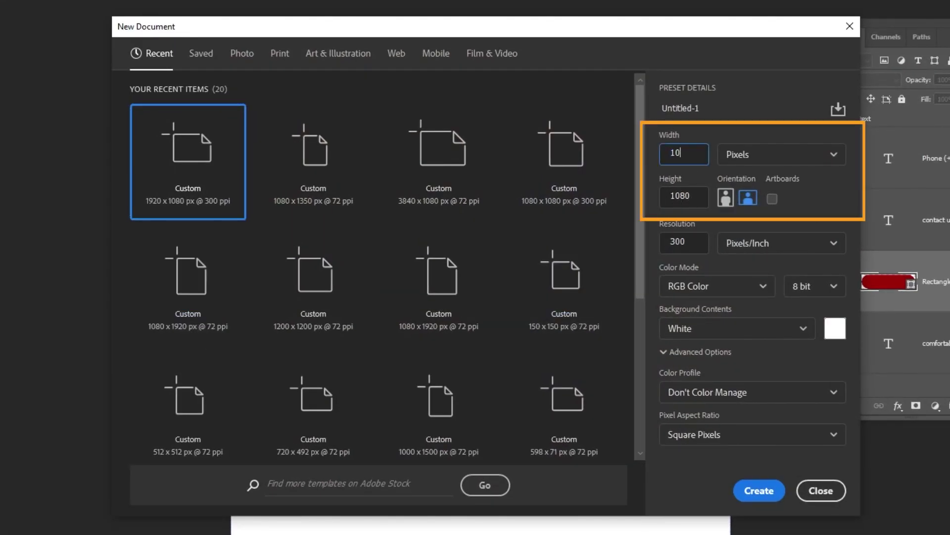
type("80")
key("Tab")
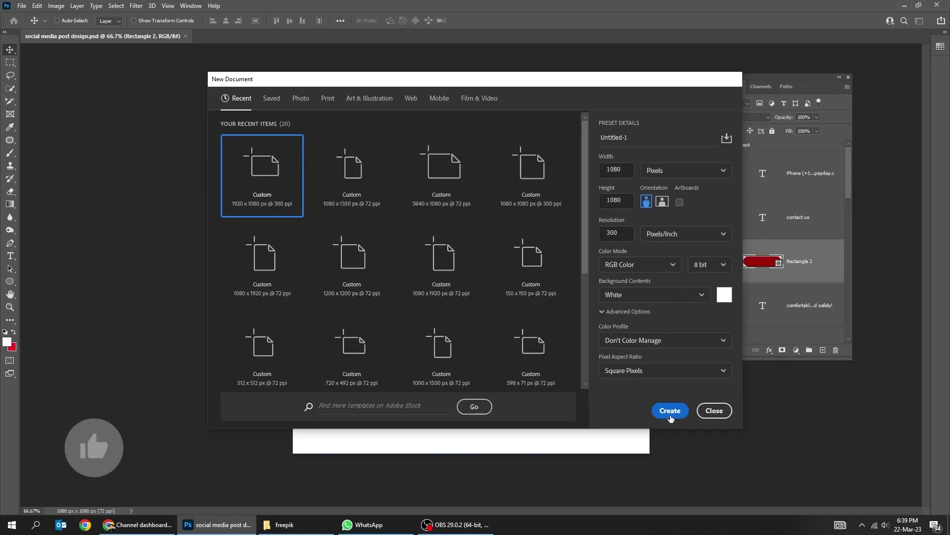
left_click(670, 411)
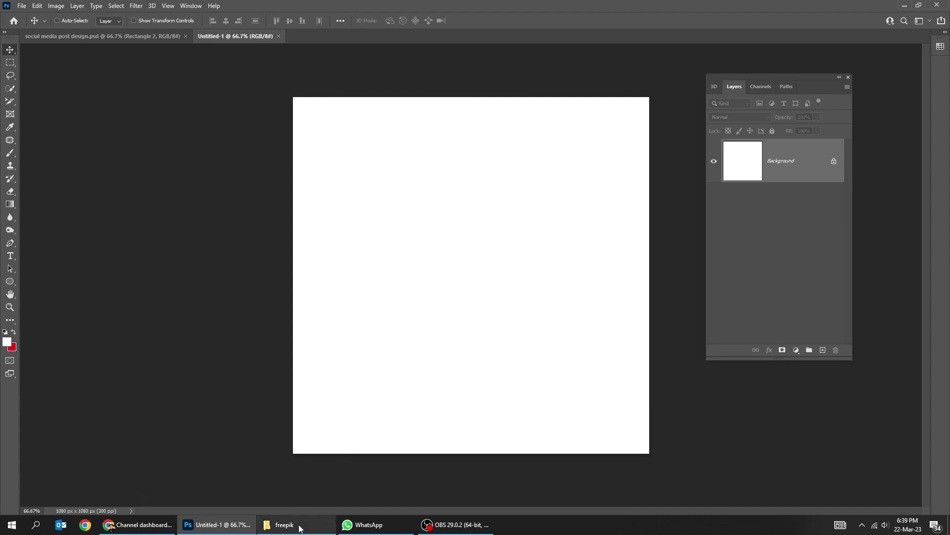
Place the car-keys photo into the document, scale it up and align it to the canvas edges
left_click(299, 524)
left_click_drag(125, 66, 414, 340)
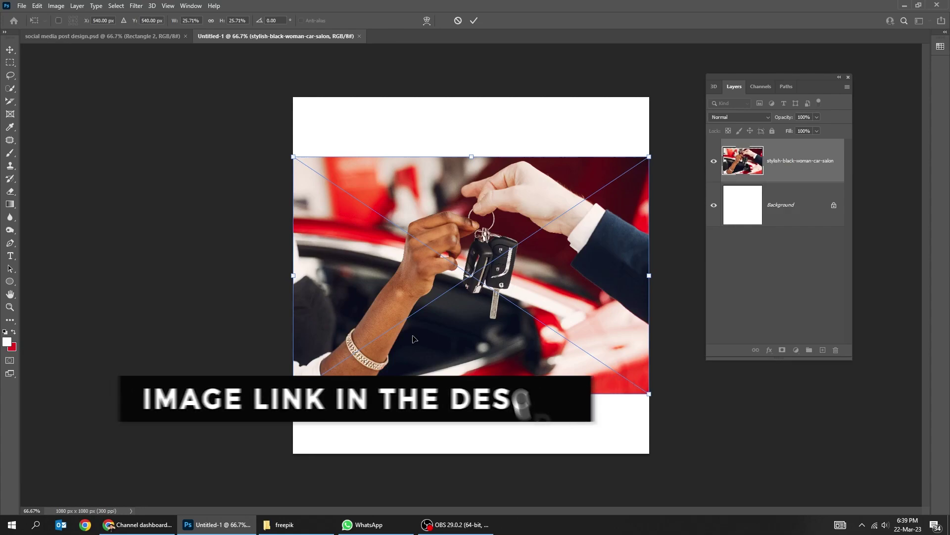
left_click_drag(649, 394, 729, 475)
key("Return")
left_click_drag(567, 372, 557, 342)
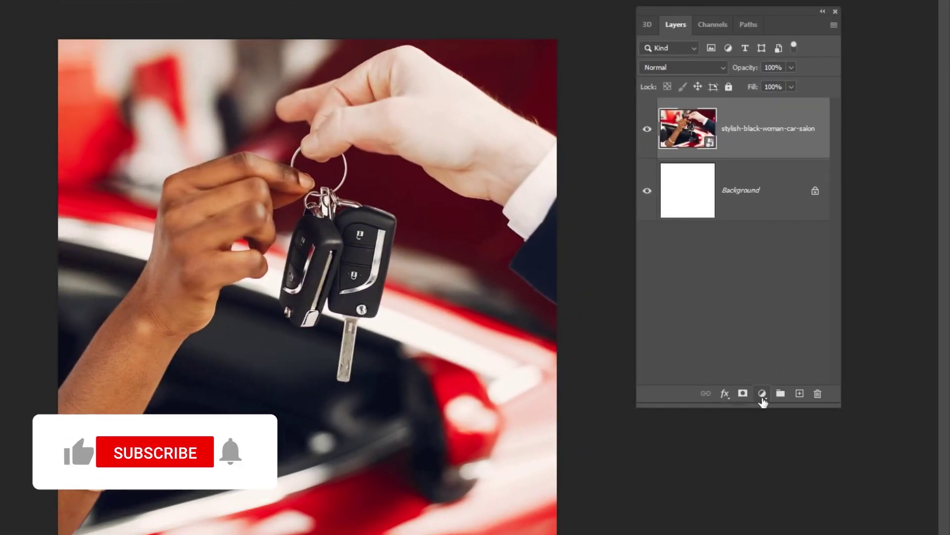
Add a Gradient Fill layer and set the gradient's left stop to white
left_click(796, 350)
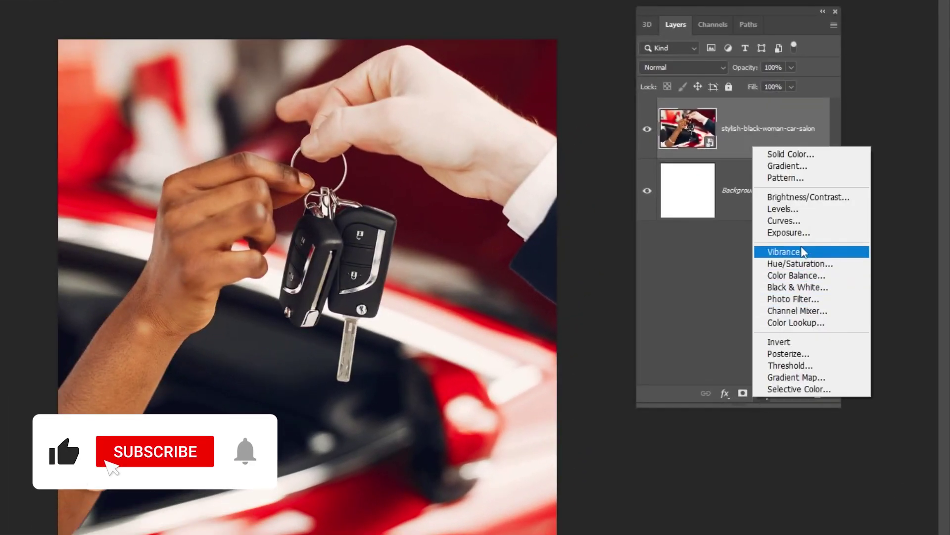
left_click(795, 166)
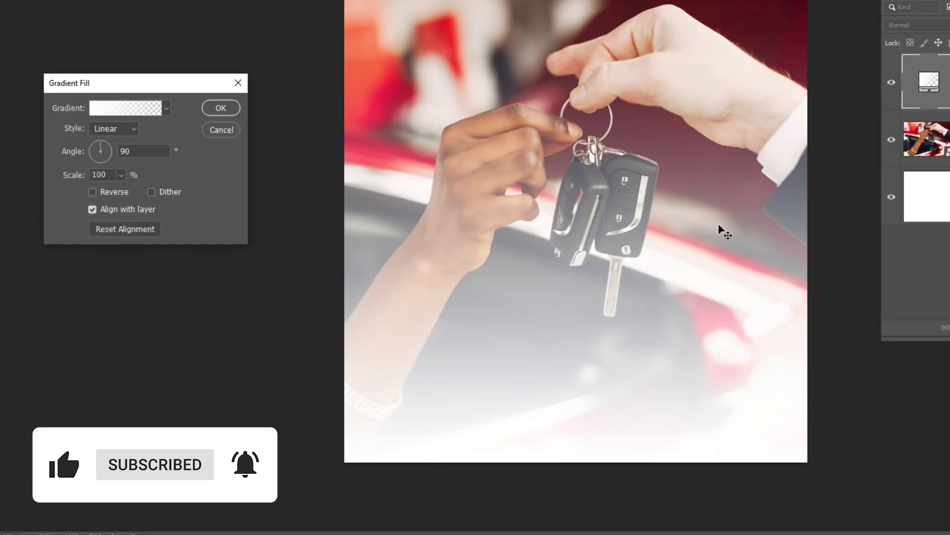
left_click(132, 113)
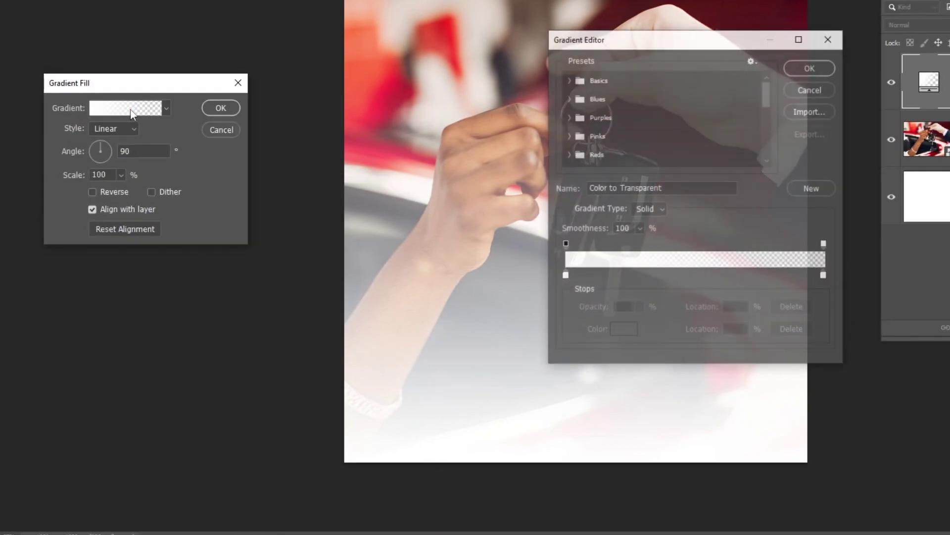
left_click(564, 275)
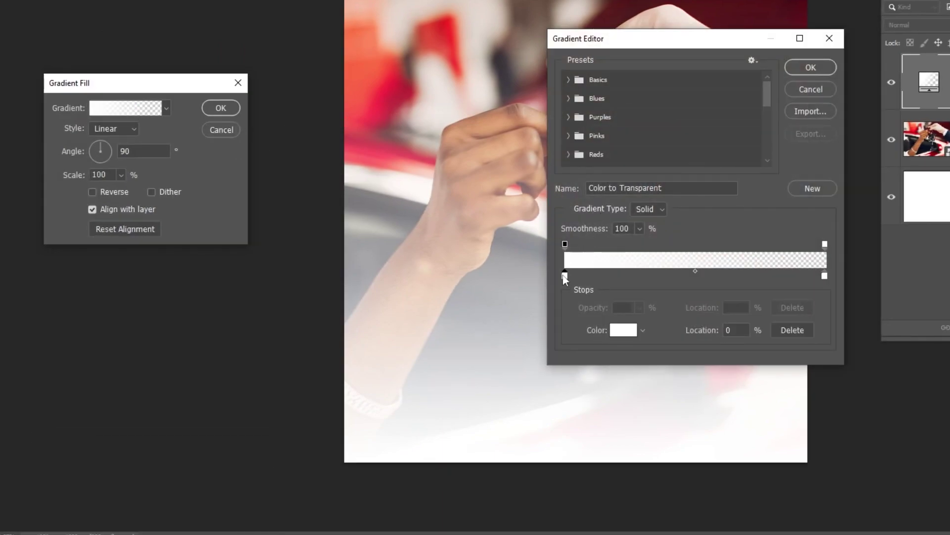
left_click(623, 330)
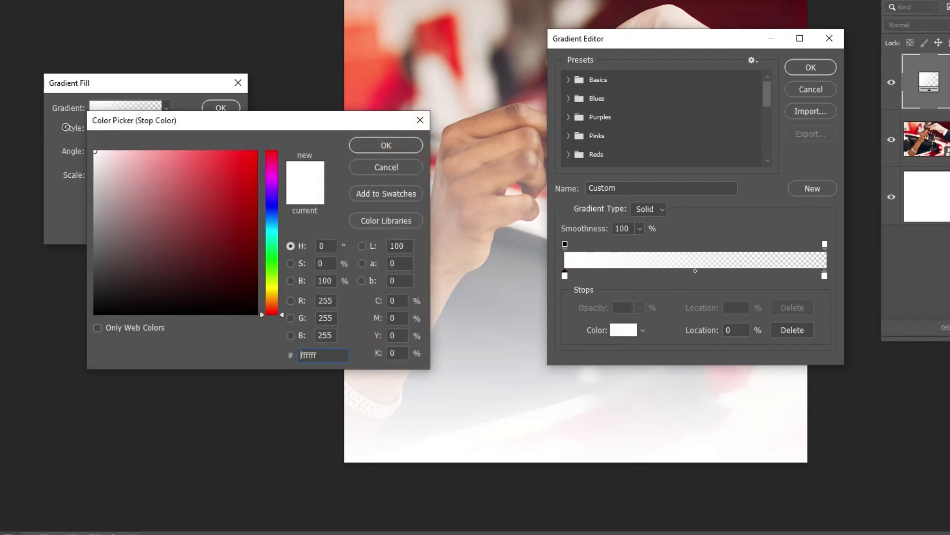
left_click(386, 145)
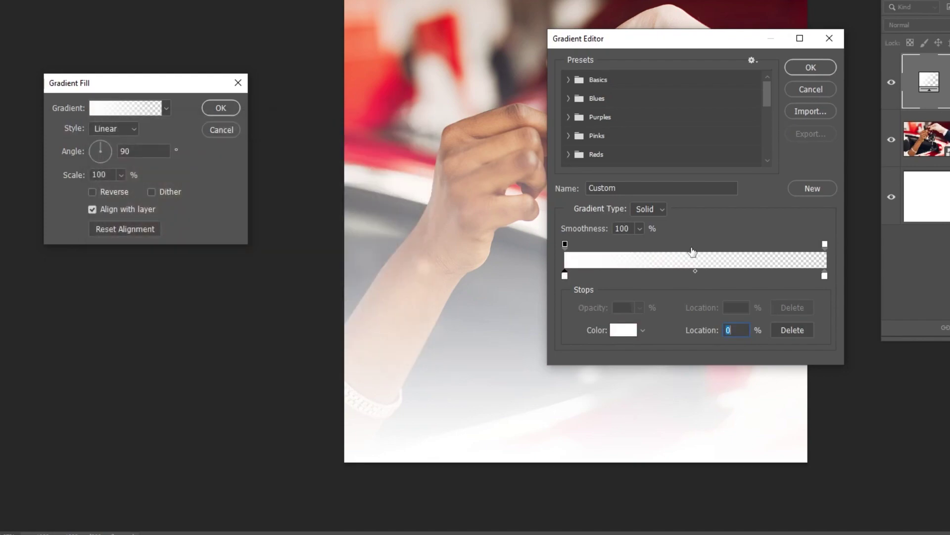
Make the right stop white at 0% opacity, shift the fade lower, and apply the fill
double_click(824, 276)
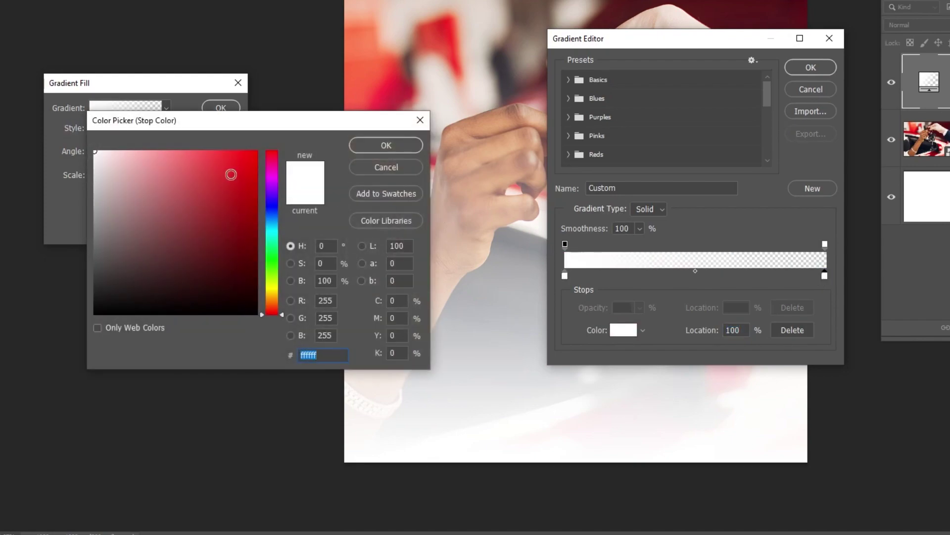
left_click(403, 146)
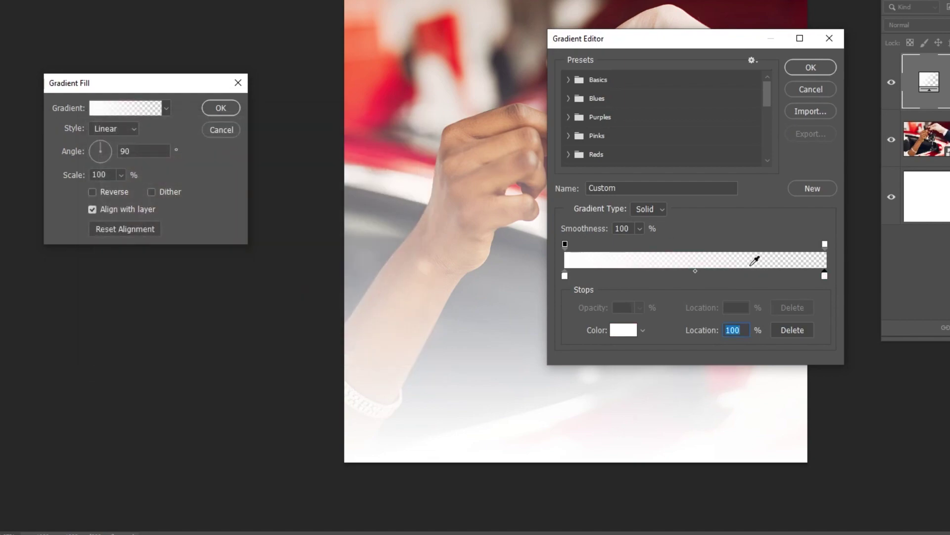
left_click(824, 245)
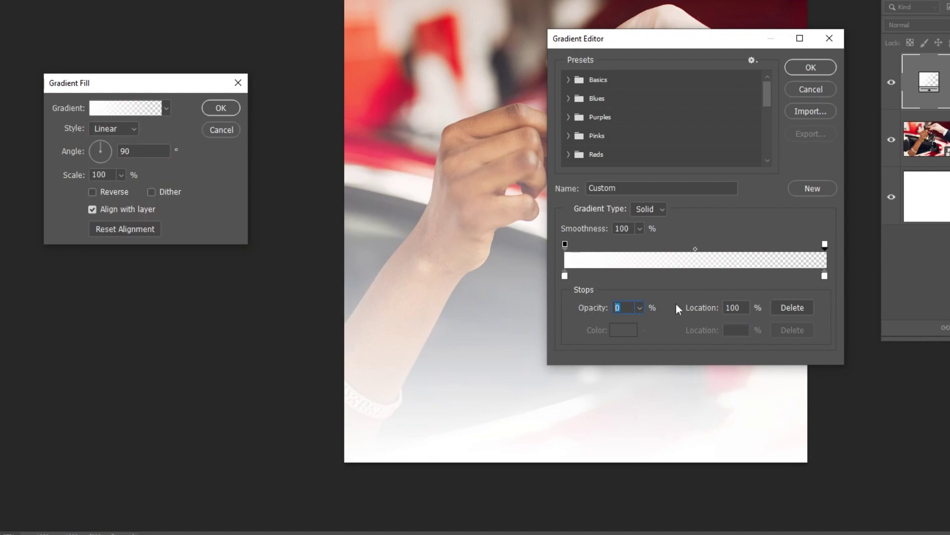
left_click(811, 67)
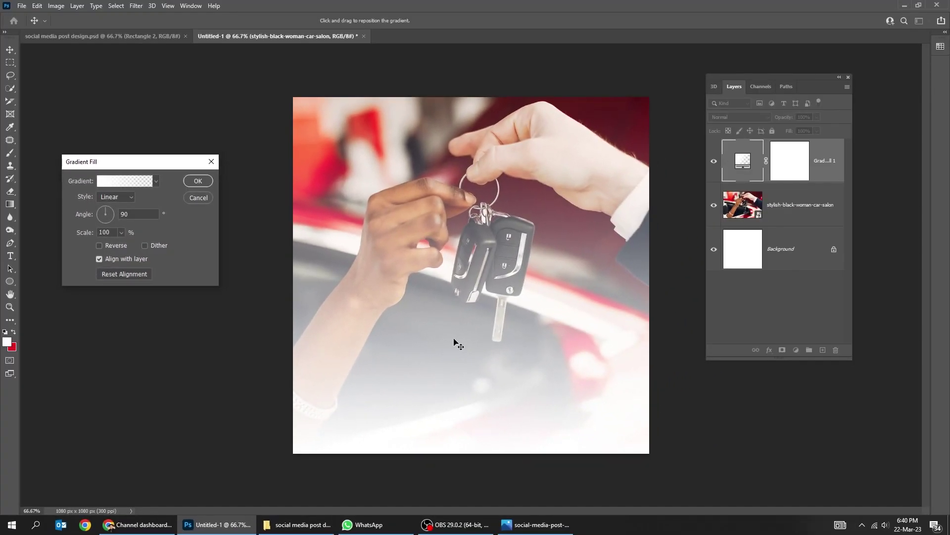
left_click_drag(449, 298, 448, 324)
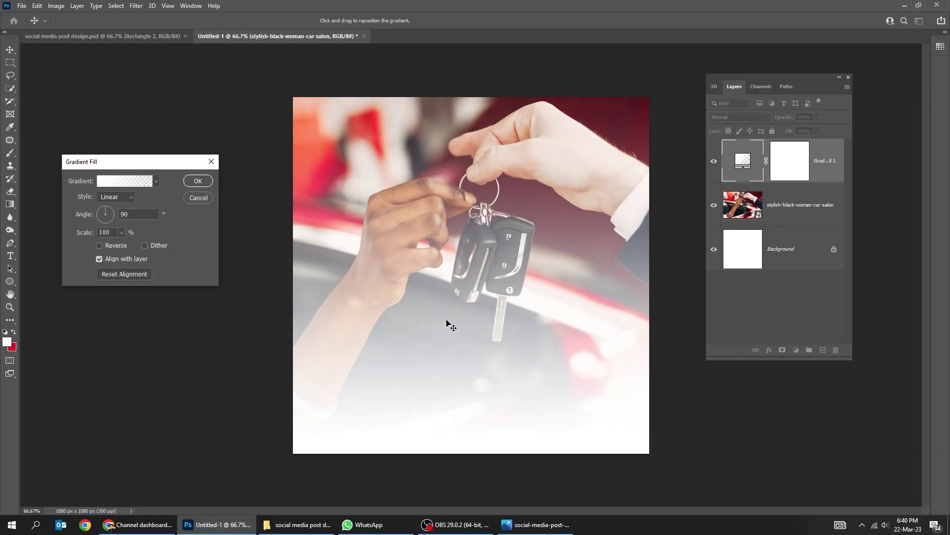
left_click(197, 181)
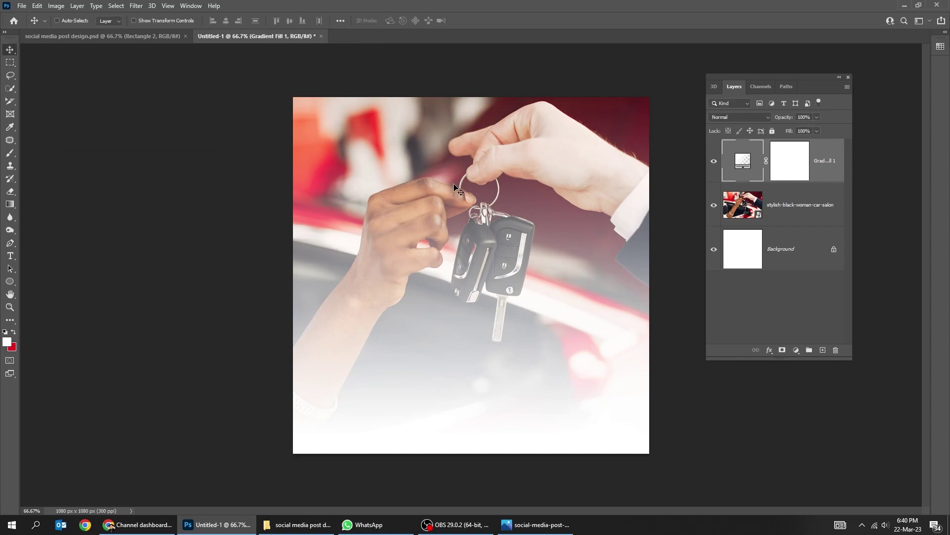
left_click(788, 171)
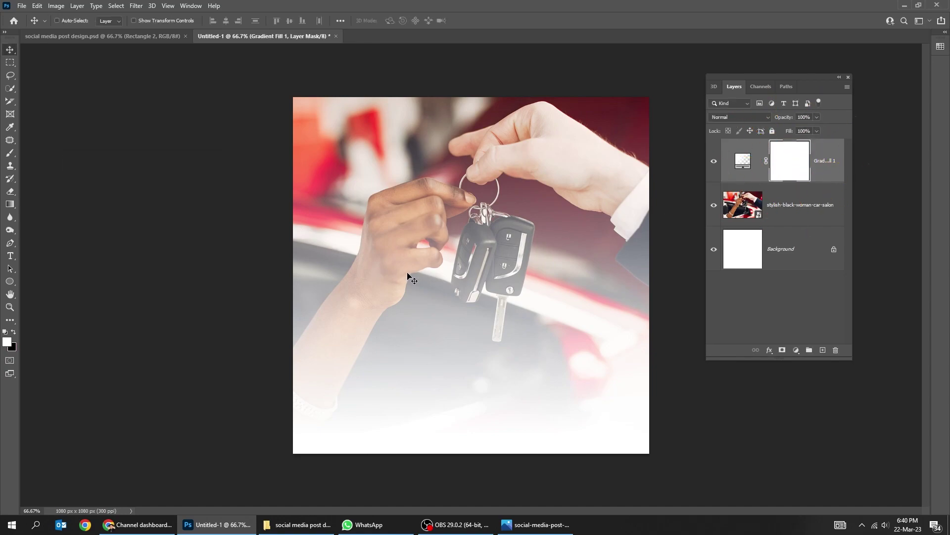
Draw a gradient on the Gradient Fill mask to hide the fill over the photo's top
key("g")
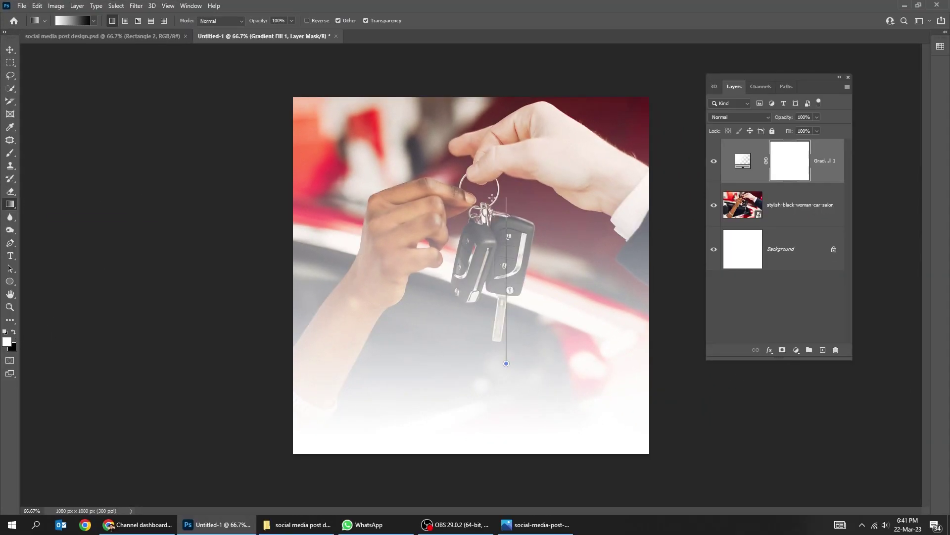
left_click_drag(492, 197, 492, 197)
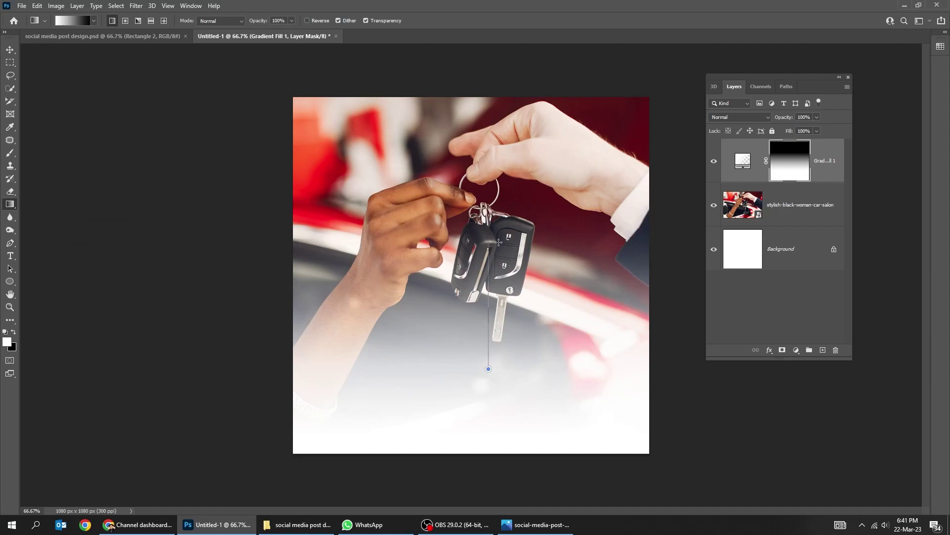
left_click_drag(501, 231, 505, 228)
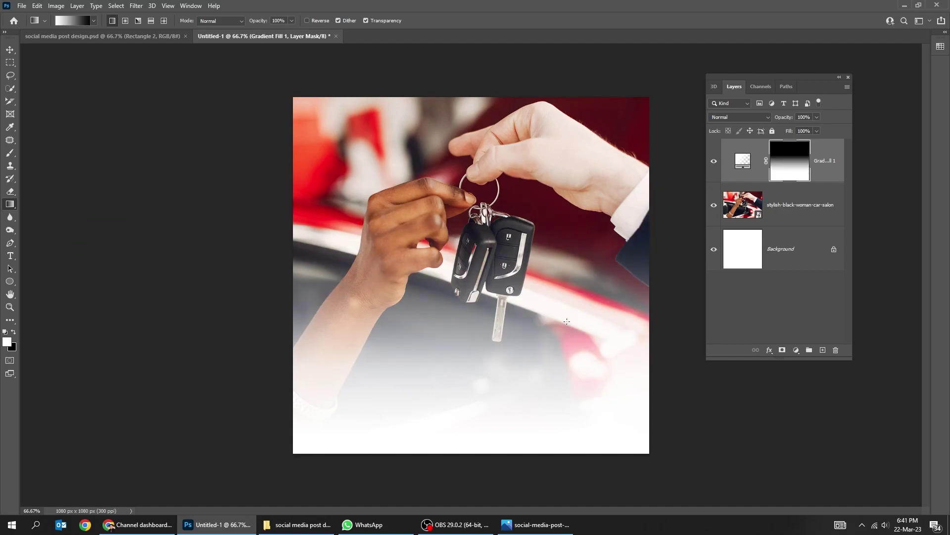
Add a layer mask to the keys photo and fade its lower part into white
left_click(789, 204)
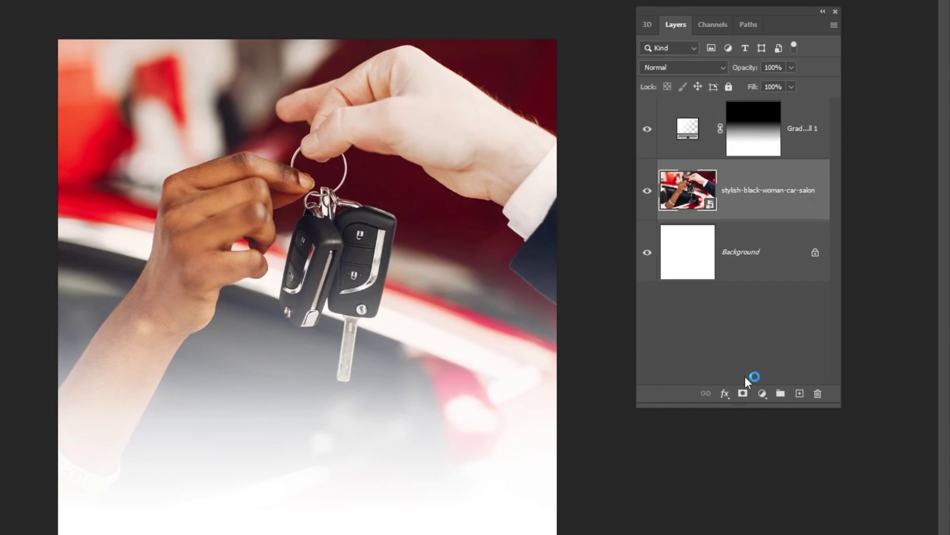
left_click(743, 393)
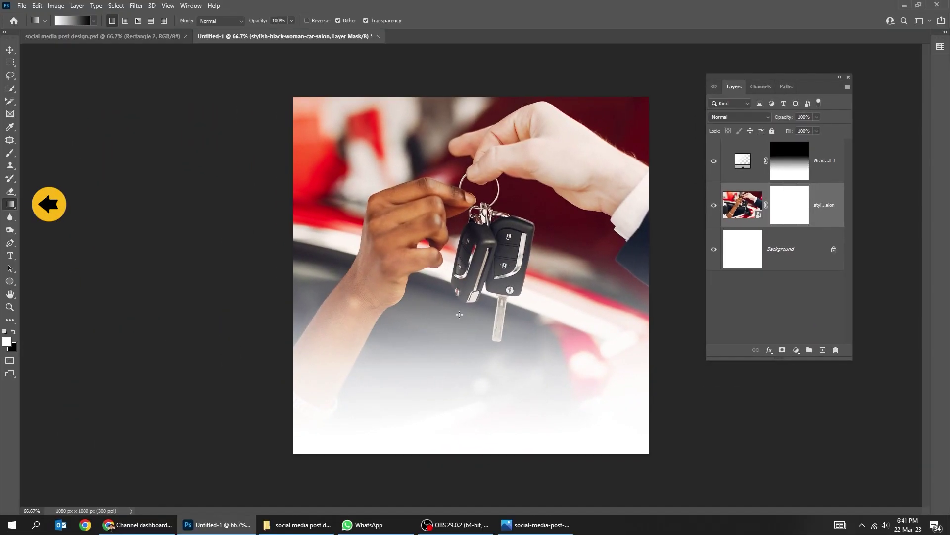
left_click_drag(291, 344, 303, 454)
left_click_drag(468, 394, 461, 402)
left_click_drag(439, 309, 458, 406)
key("v")
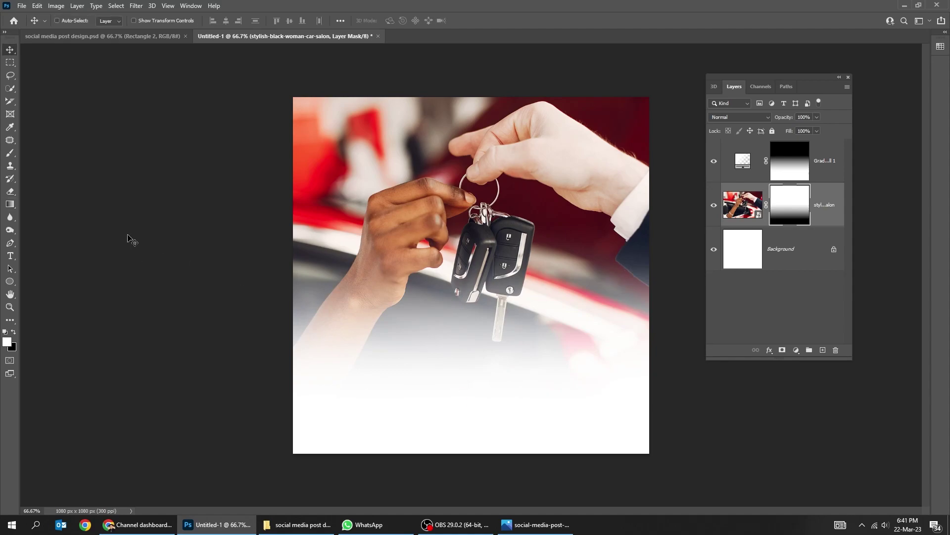
key("t")
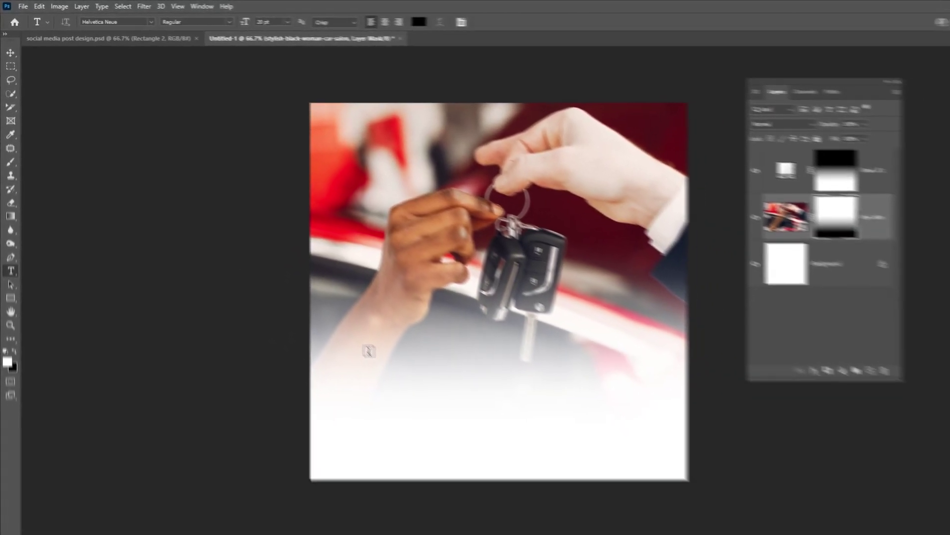
Type the 'Rent a car' heading and move its layer above the Gradient Fill
left_click(489, 468)
type("Rent a car")
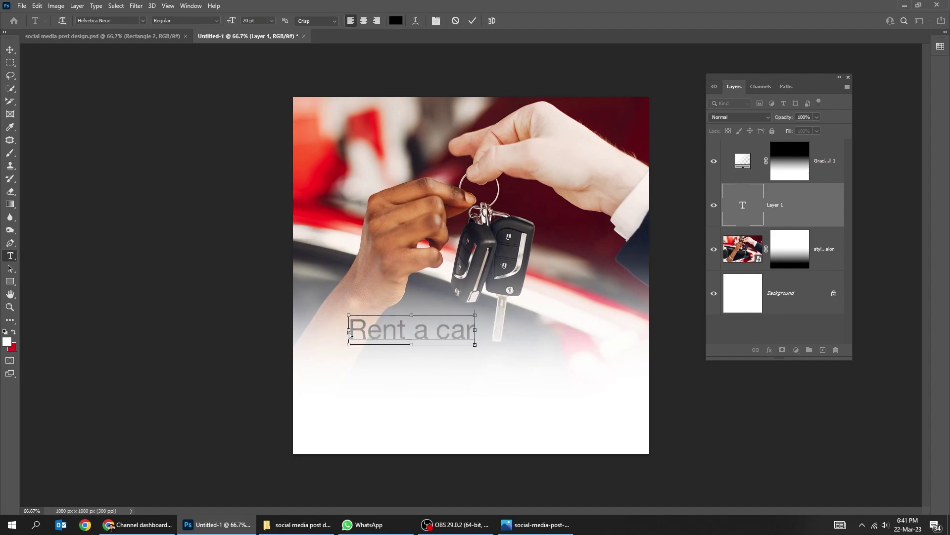
key("ctrl+t")
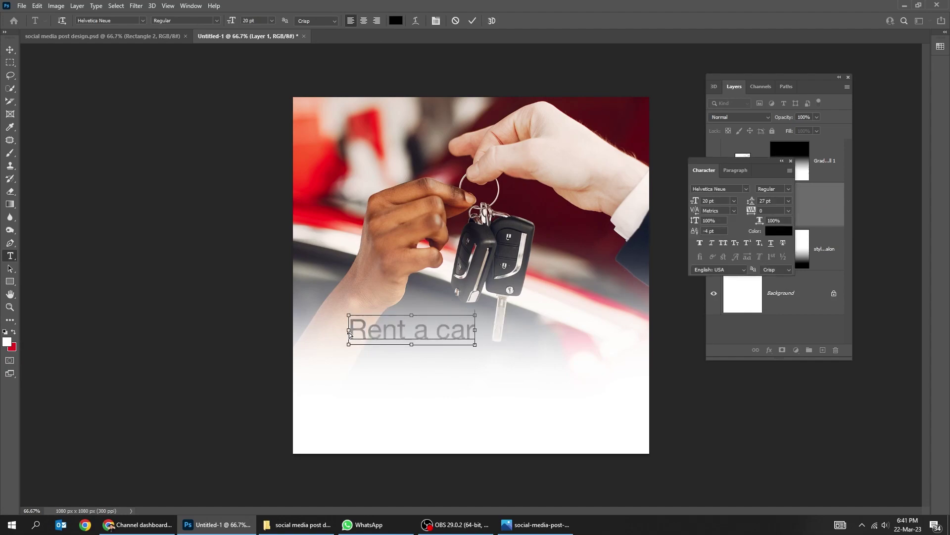
key("ctrl+Return")
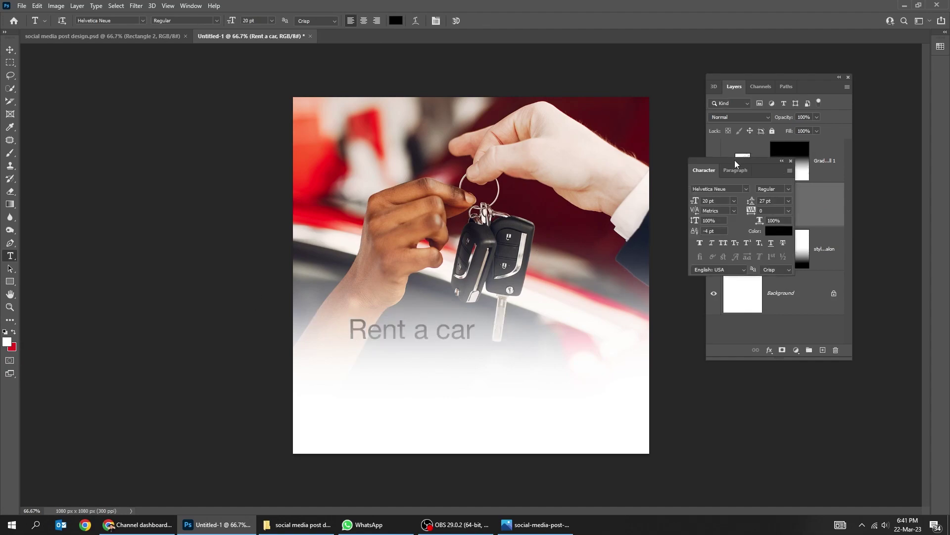
left_click_drag(734, 160, 218, 265)
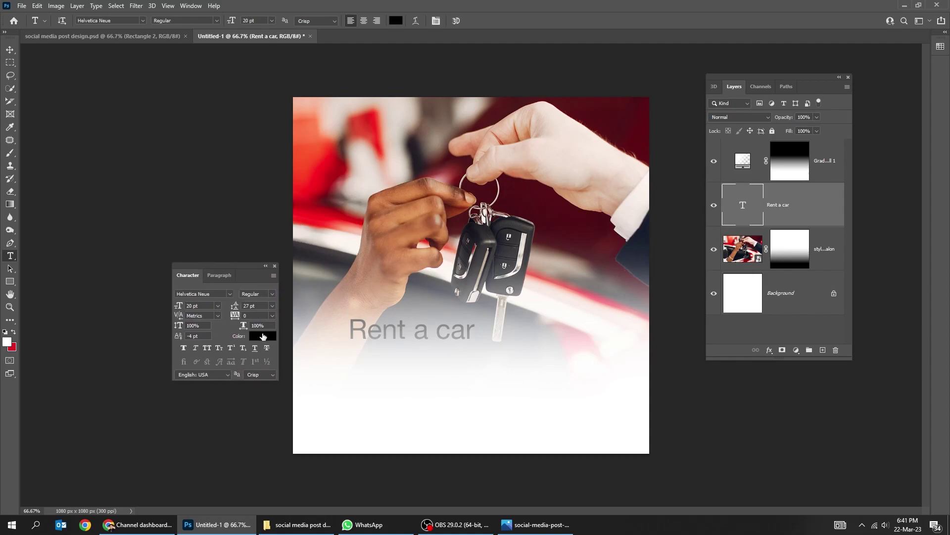
left_click_drag(818, 222, 802, 163)
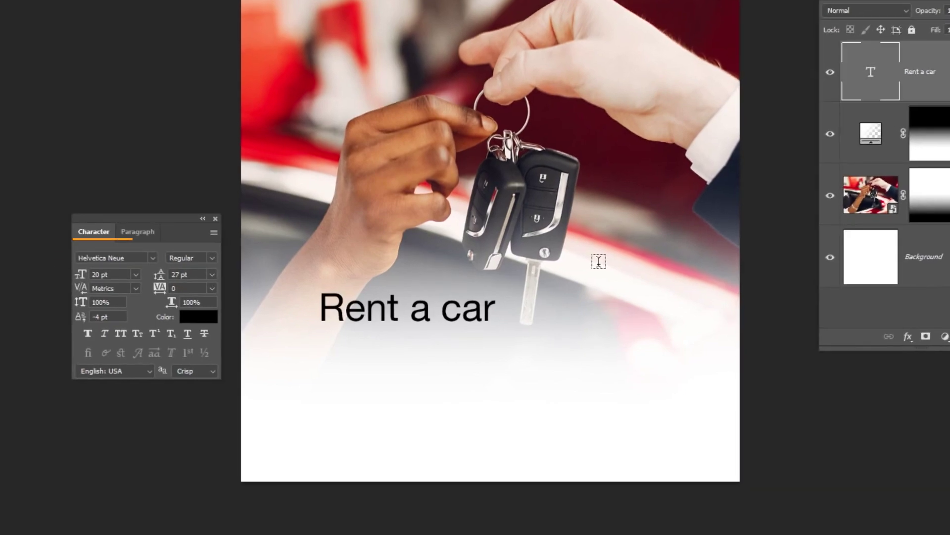
Make the heading Bold with -37 tracking and shift it slightly left
left_click(210, 257)
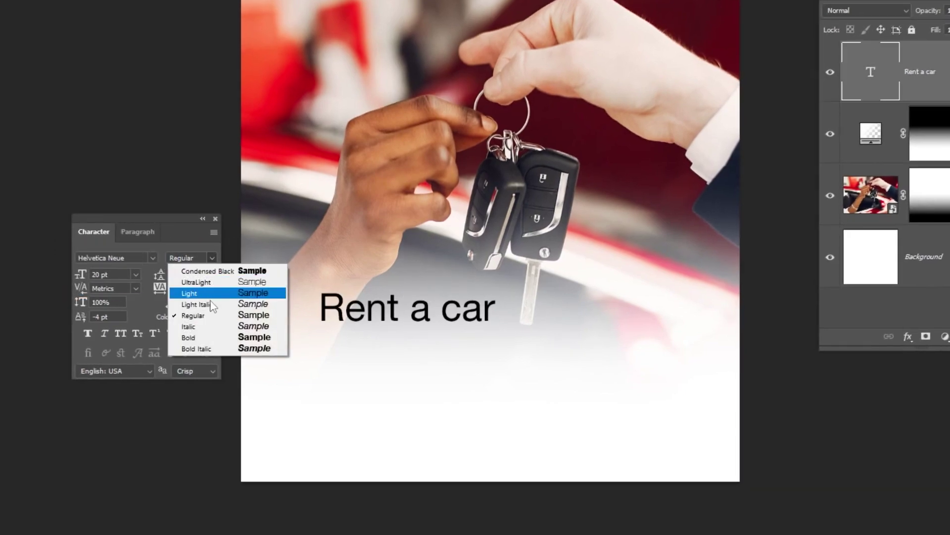
left_click(207, 338)
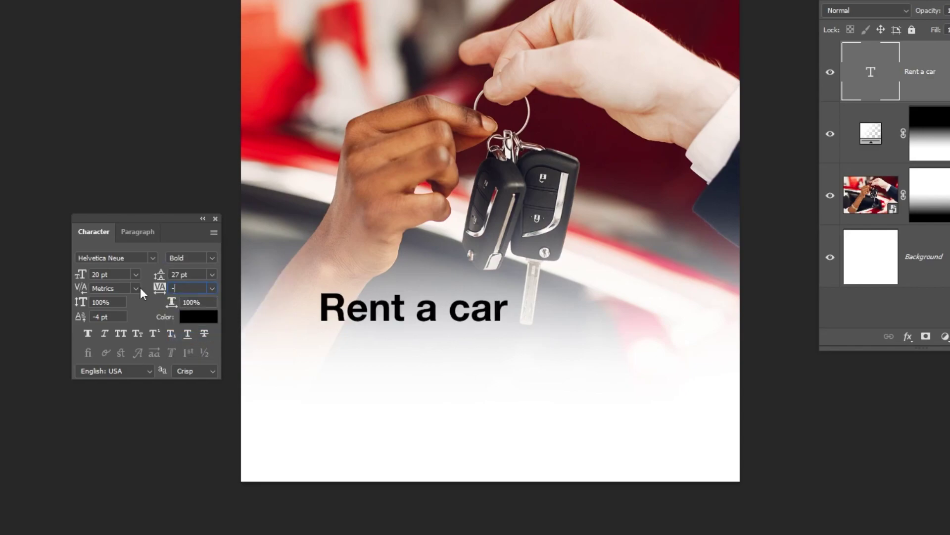
type("-37")
key("Return")
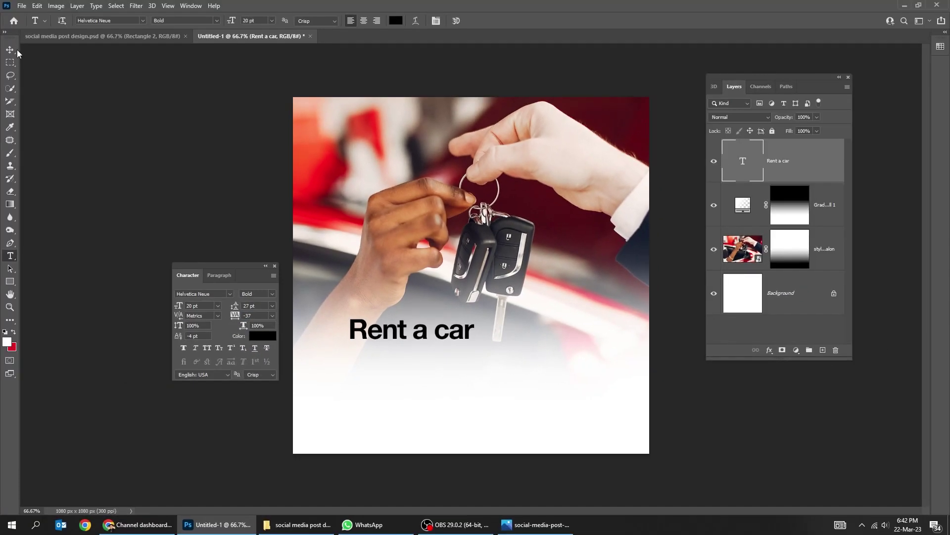
left_click(10, 50)
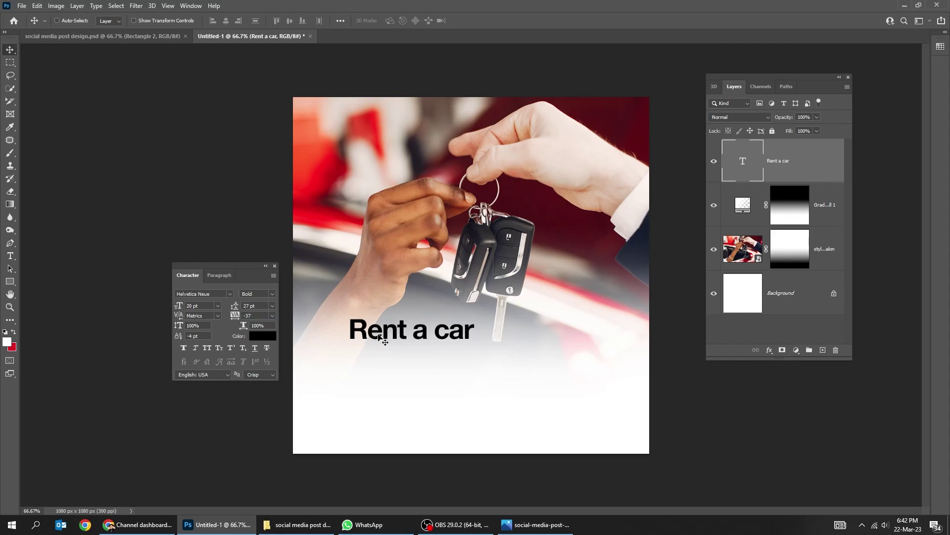
left_click_drag(383, 341, 368, 342)
key("ctrl+1")
left_click_drag(234, 268, 162, 143)
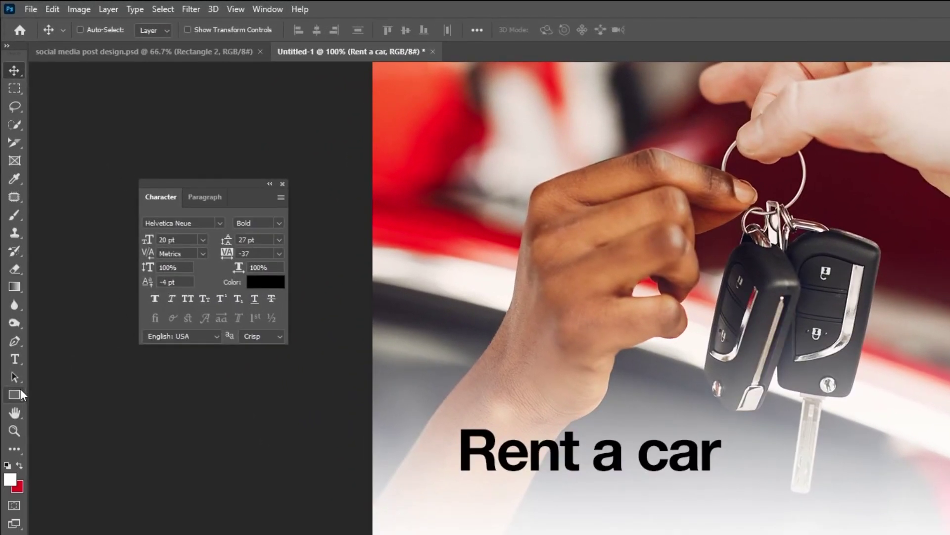
Draw a black 417 × 105 px rectangle over the 'Rent a car' text
left_click(12, 281)
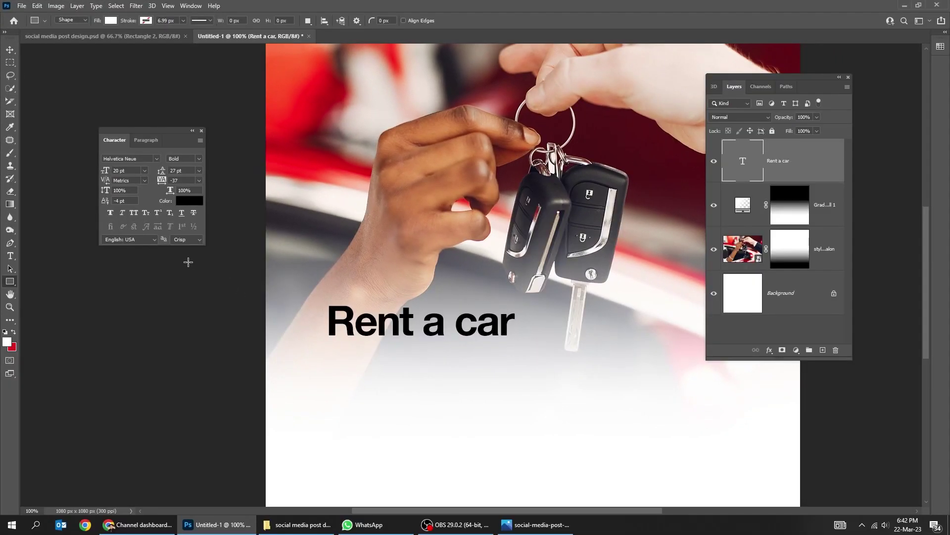
left_click(111, 20)
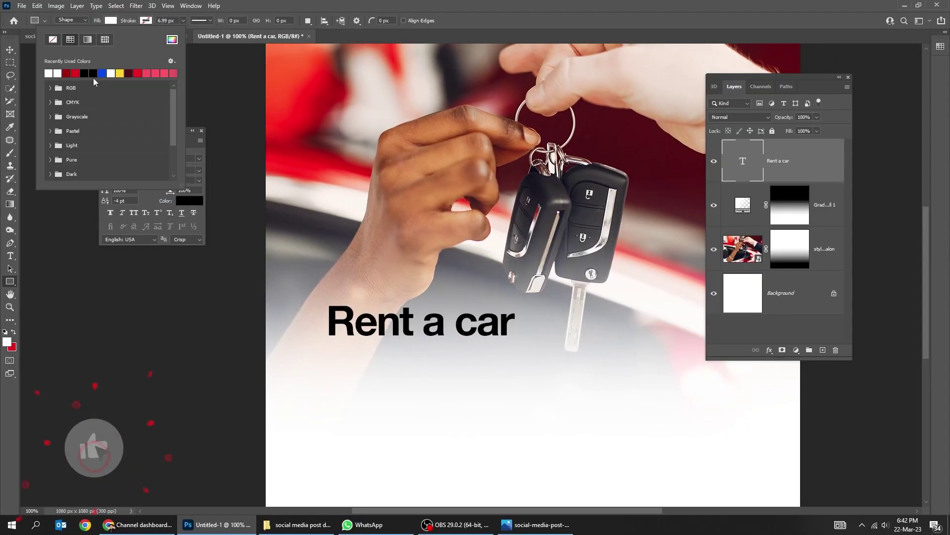
left_click(91, 72)
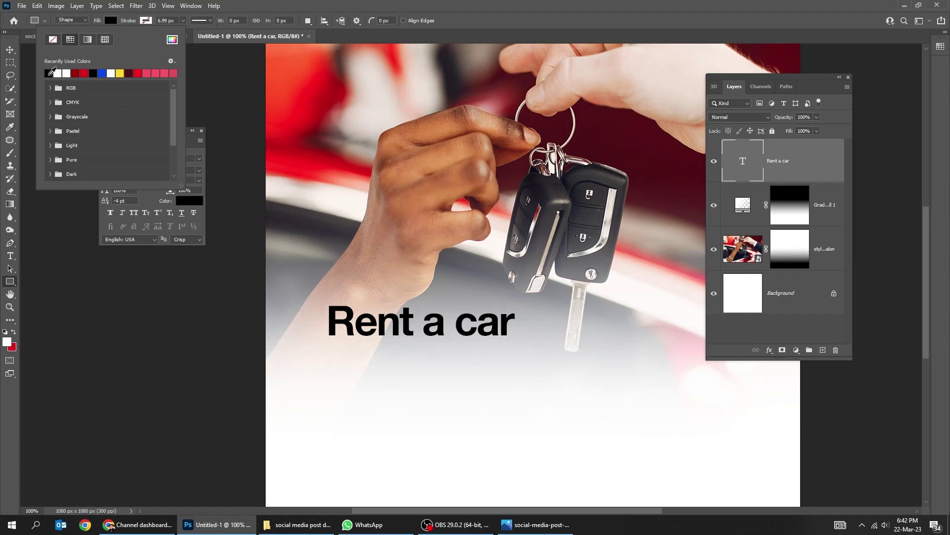
left_click(110, 22)
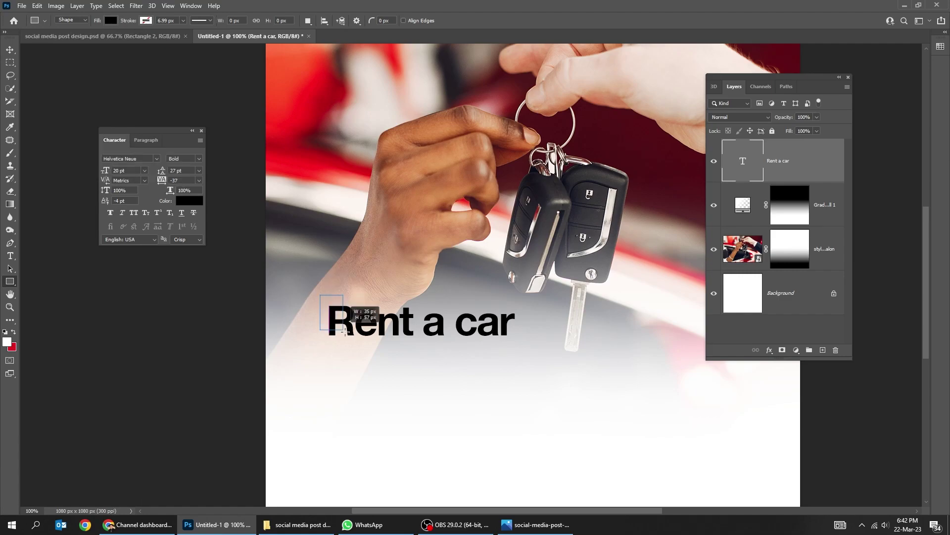
left_click_drag(345, 330, 526, 347)
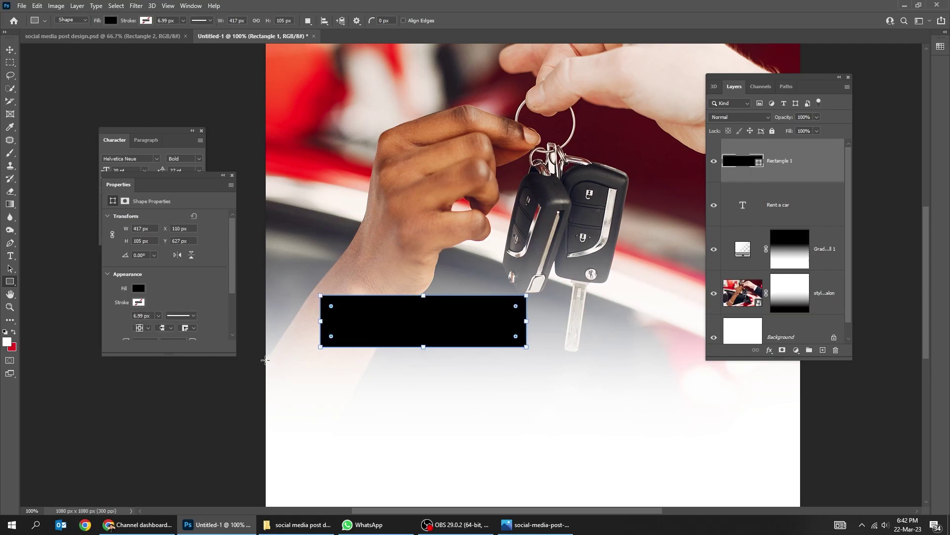
Round the bar's top-left corner to 40 px and its right end to 55 px
left_click(144, 342)
type("40")
key("Return")
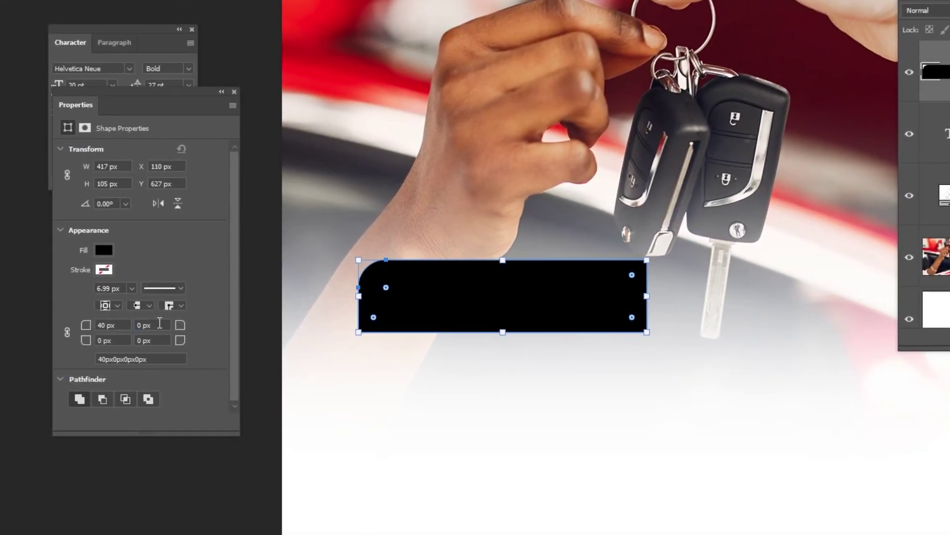
type("1")
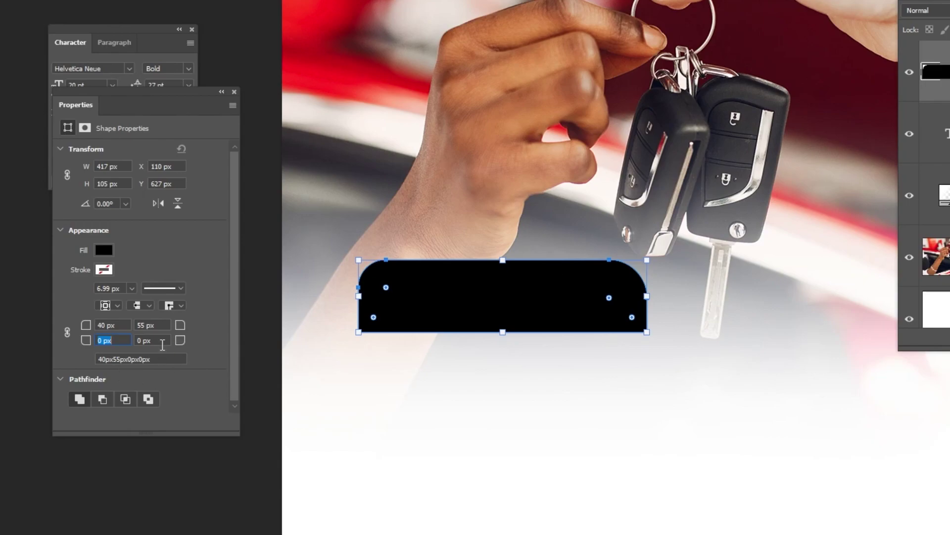
type("55")
key("Tab")
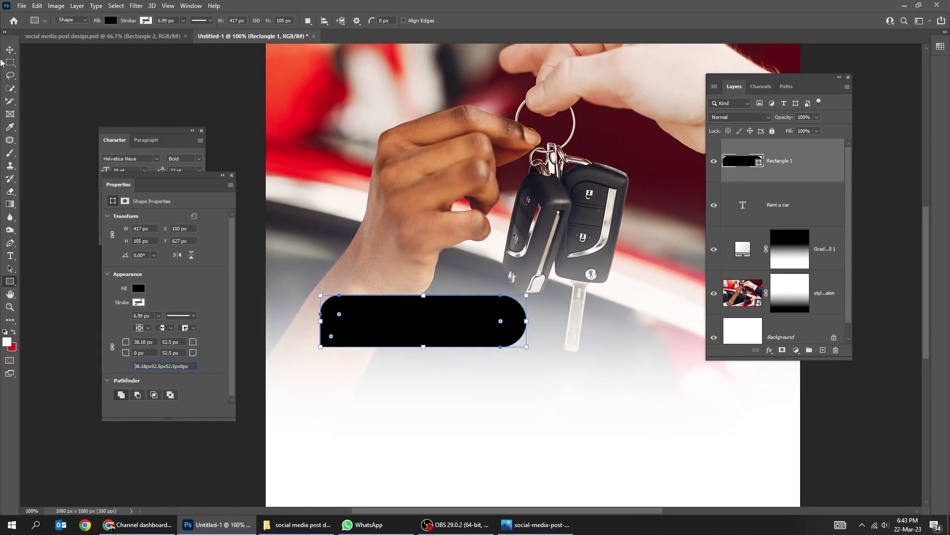
left_click(10, 50)
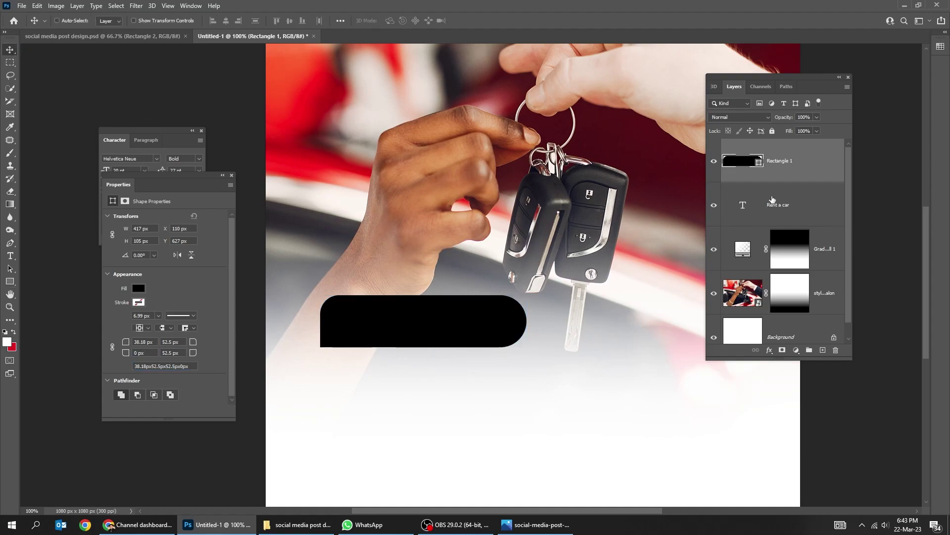
Put the black bar beneath the text and make 'Rent a car' white (#ffffff)
mouse_move(772, 199)
left_mouse_down()
mouse_move(745, 206)
mouse_move(783, 206)
left_mouse_up()
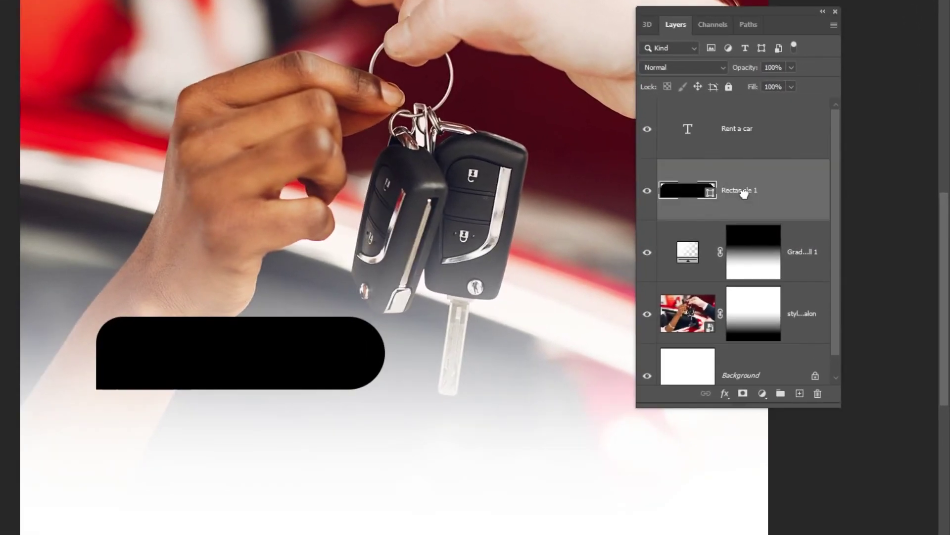
left_click(749, 155)
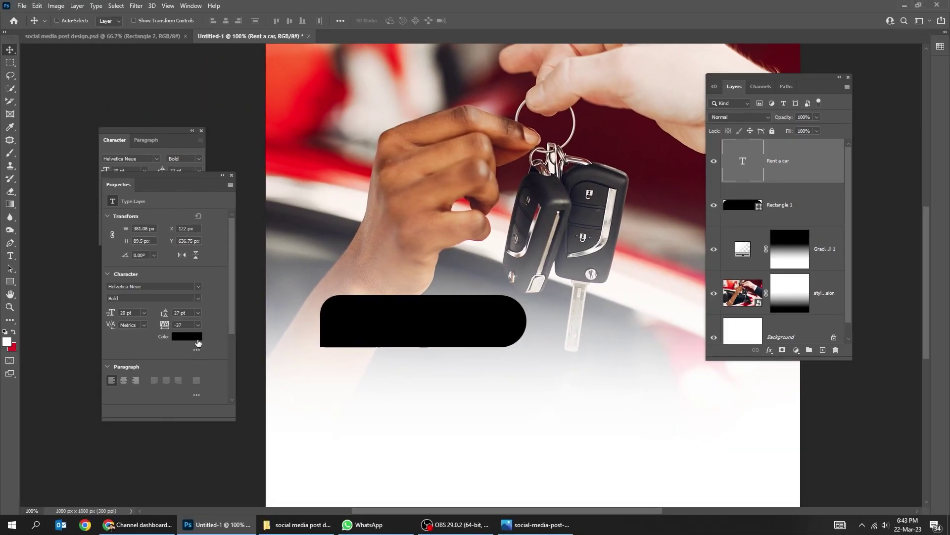
left_click(197, 337)
left_click_drag(198, 334, 92, 190)
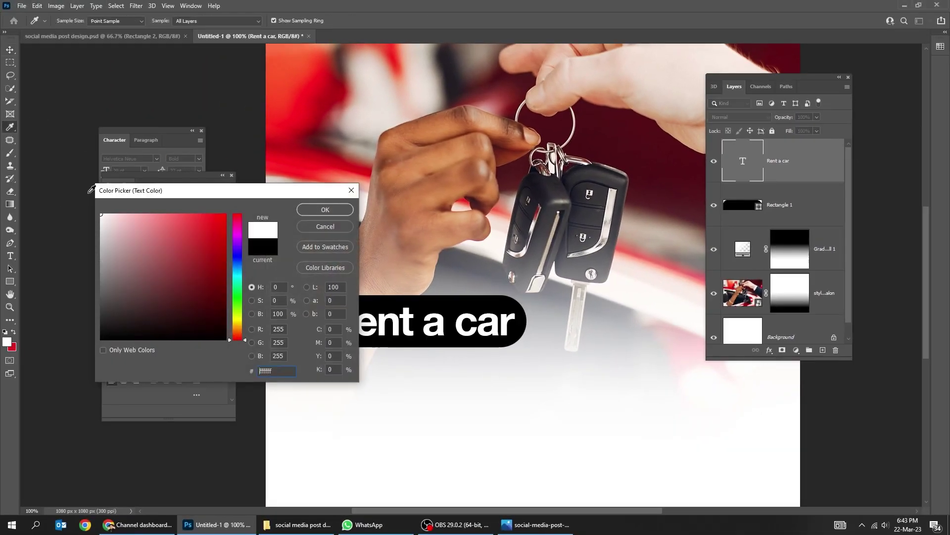
left_click(337, 209)
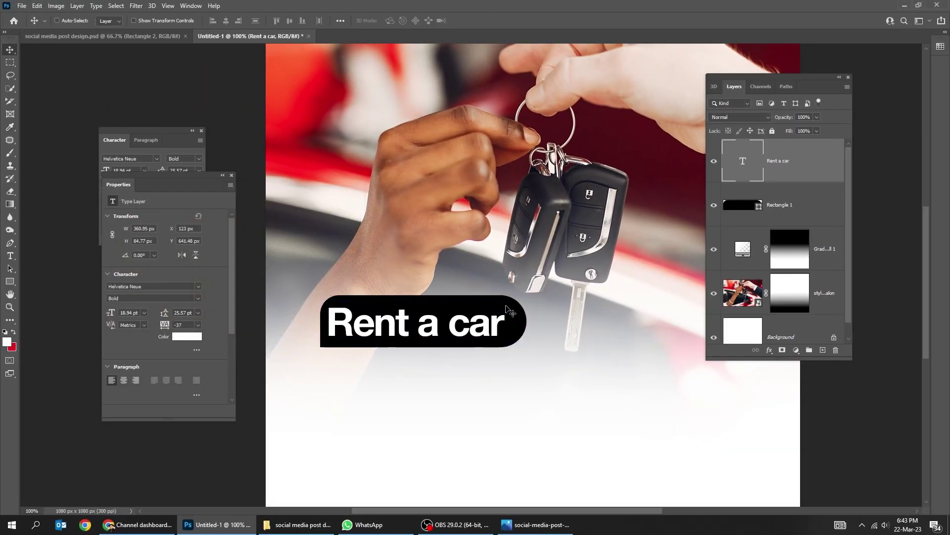
left_click_drag(510, 312, 514, 312)
Link the text and Rectangle 1 layers and move the banner slightly left and down
key("alt+bracketleft")
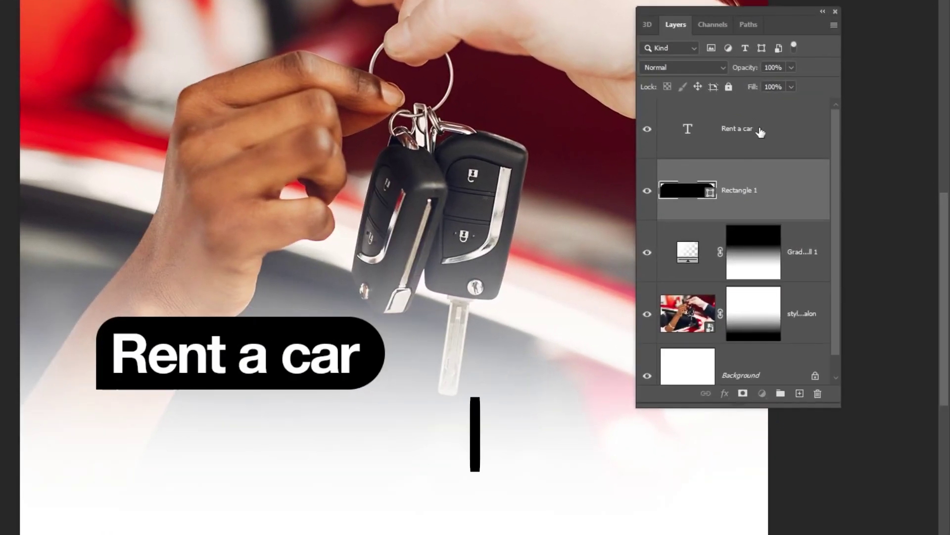
left_click(794, 163)
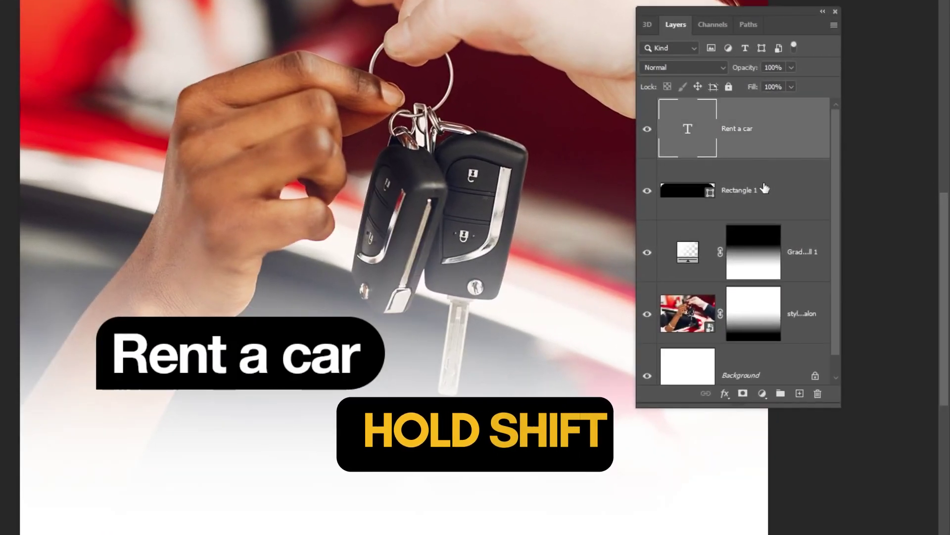
left_click(764, 189, "shift")
left_click(706, 393)
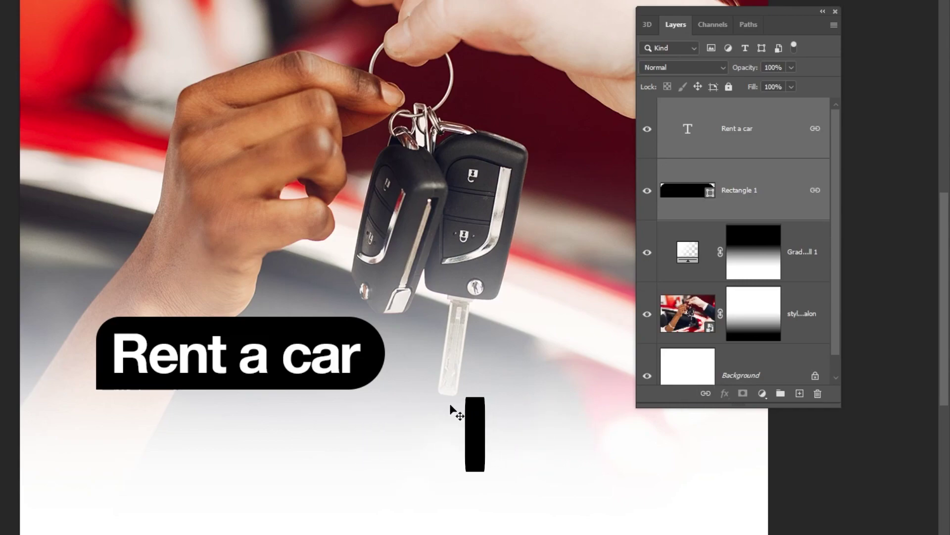
key("Tab")
left_click_drag(339, 366, 340, 368)
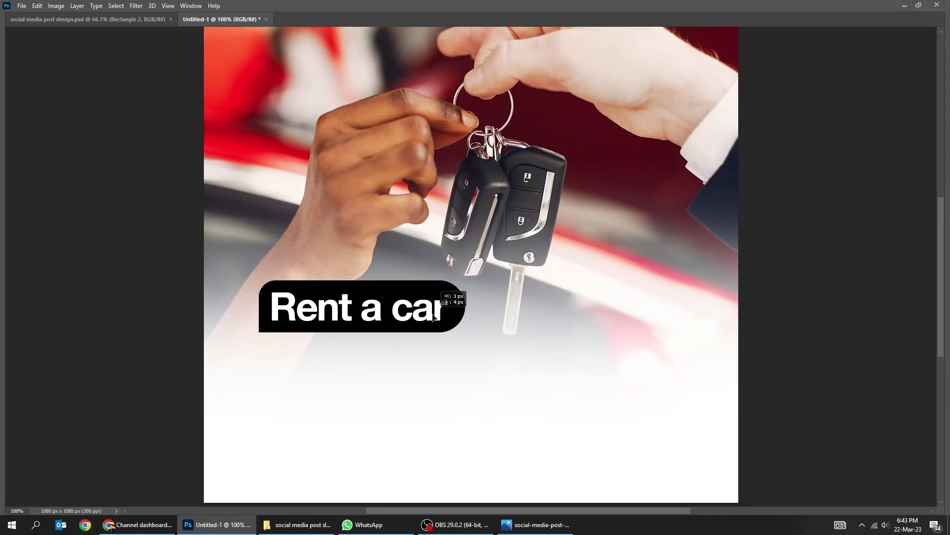
left_click_drag(432, 316, 426, 322)
key("Tab")
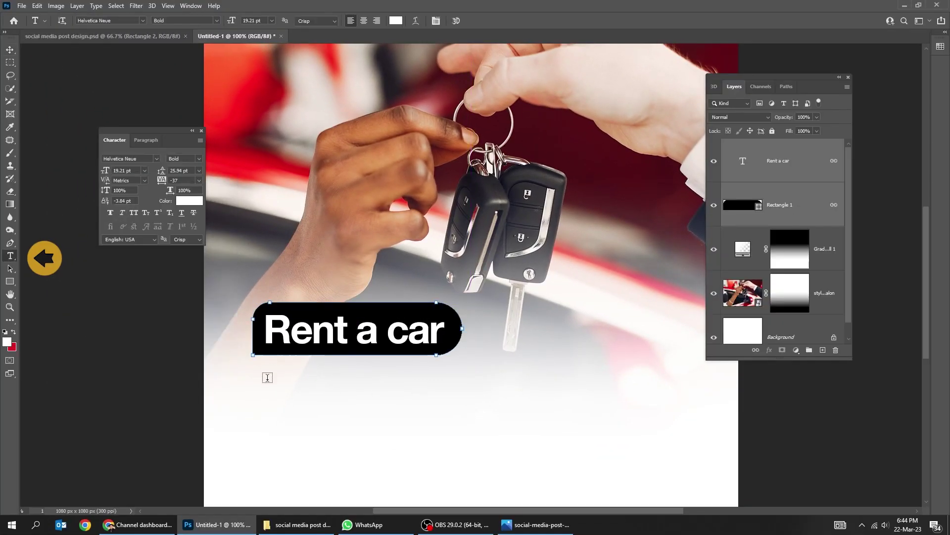
Type the 'comfortably and safely' tagline below the banner in dark red
left_click(268, 378)
type(".com")
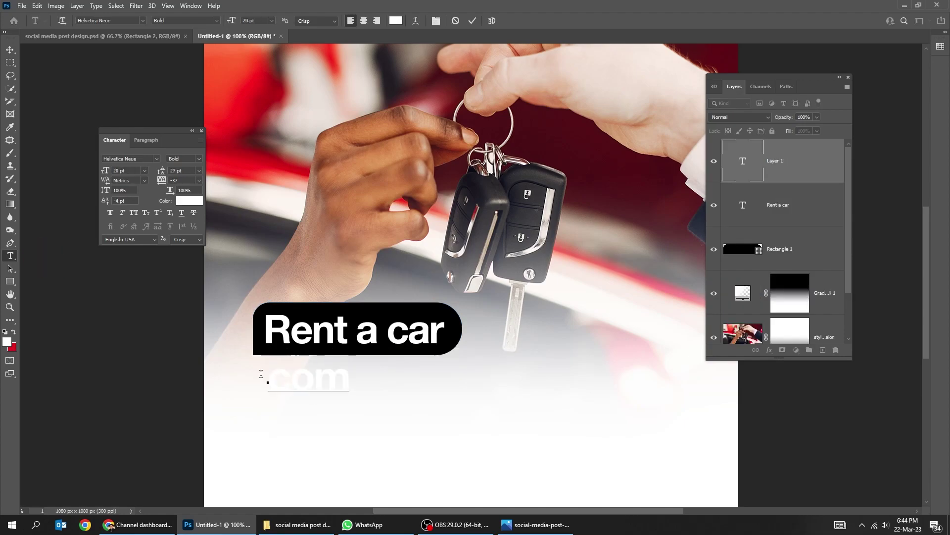
type("fortably")
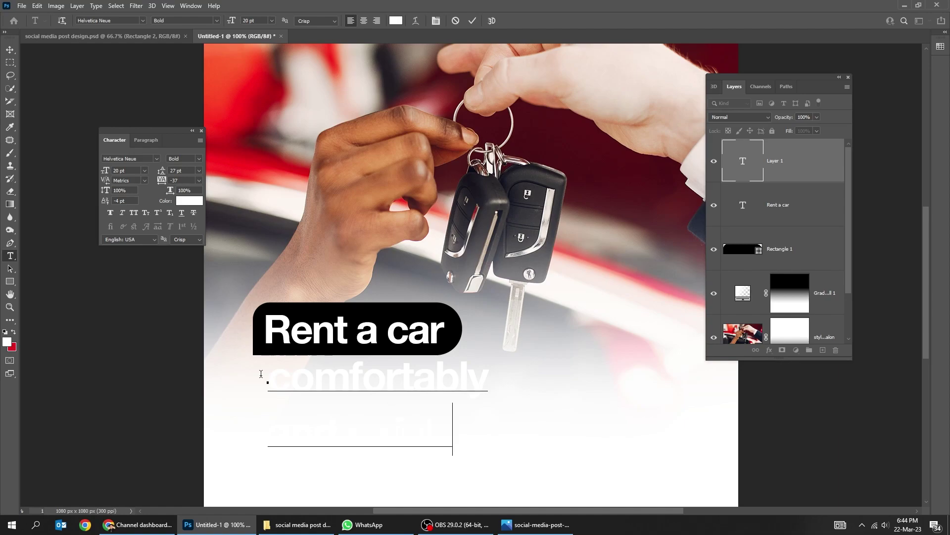
key("ctrl+Return")
left_click(181, 202)
type("b30d20")
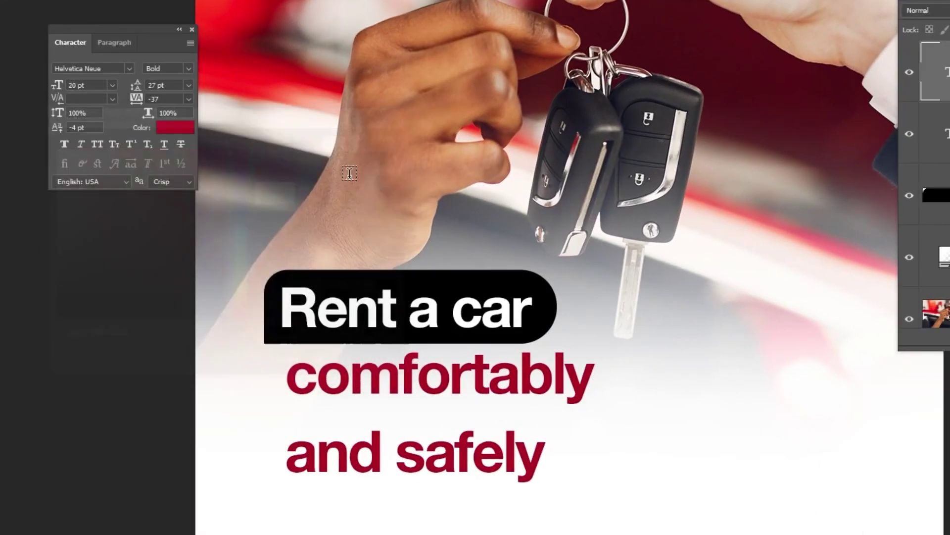
key("Return")
Apply Faux Bold to the tagline and set its leading to 17 pt
left_click(65, 144)
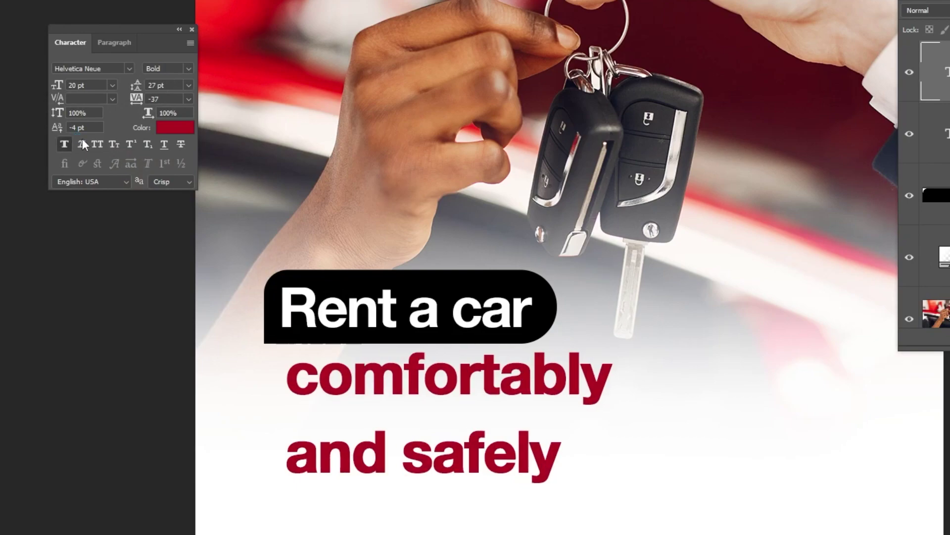
type("20")
key("Return")
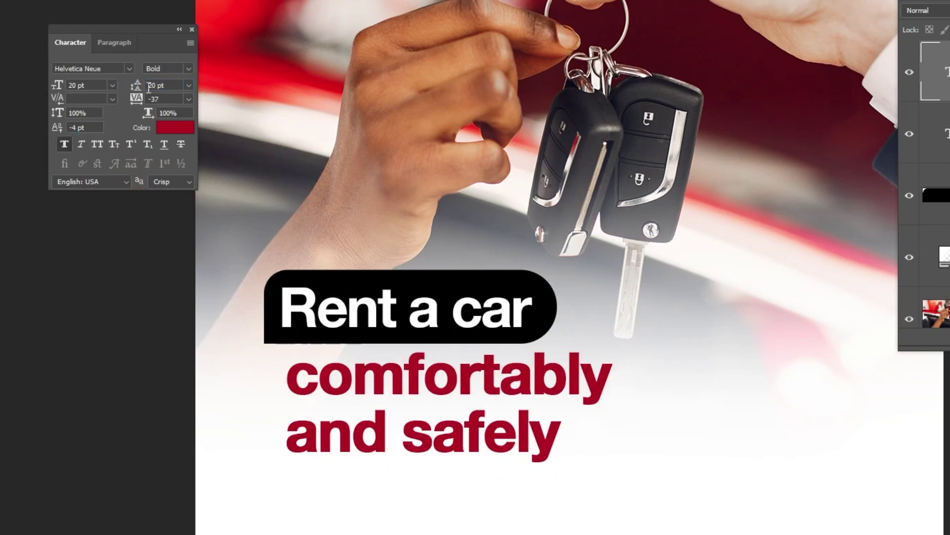
type("17")
key("Return")
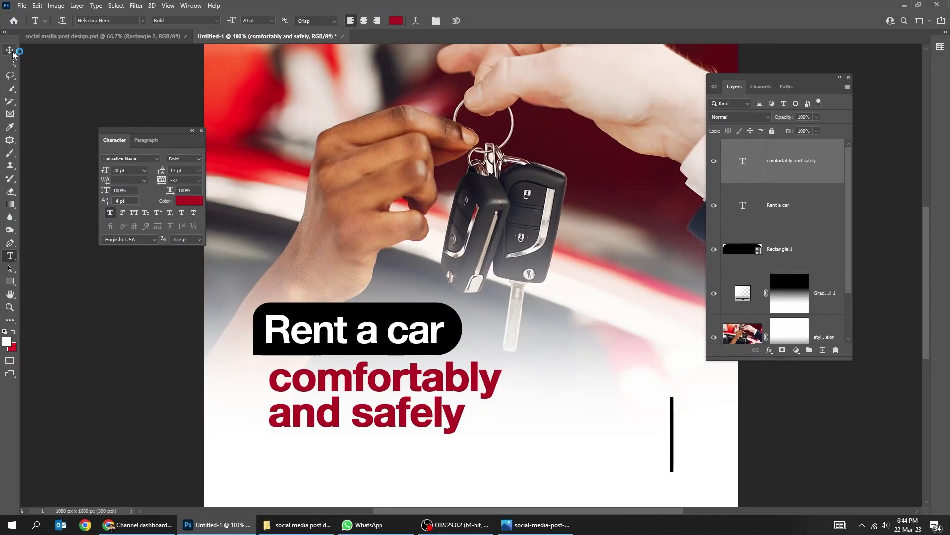
left_click(10, 50)
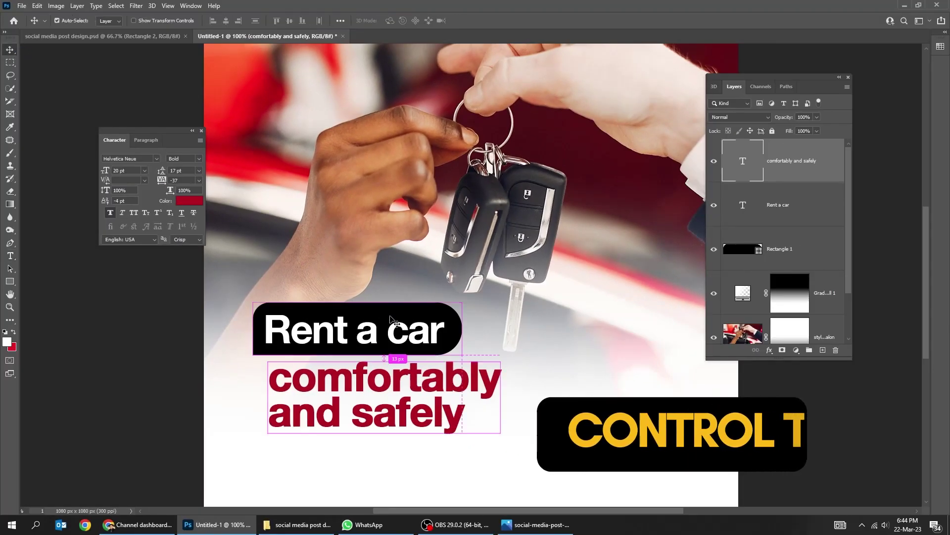
Enlarge the tagline slightly and nudge it left
key("ctrl+t")
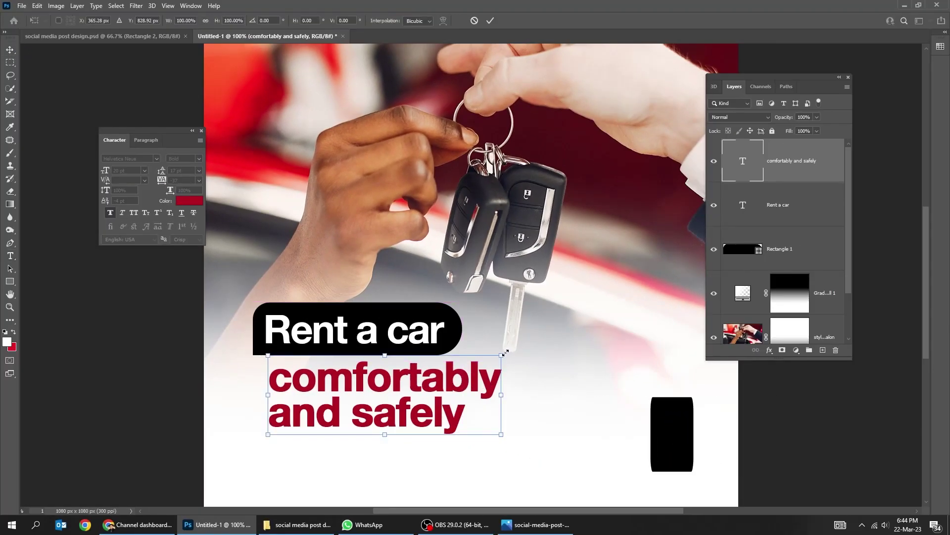
left_click_drag(501, 355, 510, 353)
key("Return")
key("Left")
key("Left")
key("Left")
key("Left")
key("Left")
key("Left")
key("Left")
key("Left")
key("Left")
key("Left")
key("Left")
key("Left")
key("Left")
key("Left")
key("Left")
key("Left")
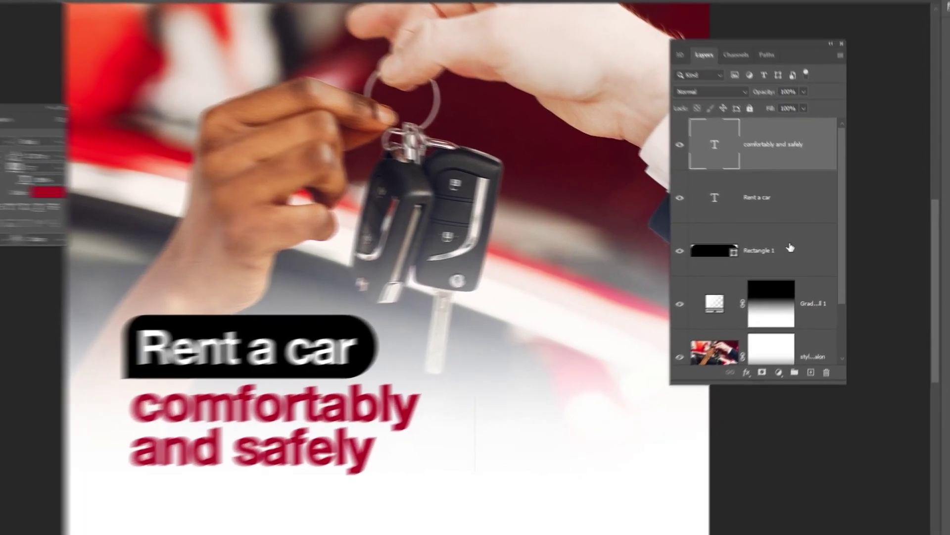
Group the banner and both text layers as 'text' with a red label
left_click(804, 247)
left_click(799, 177, "shift")
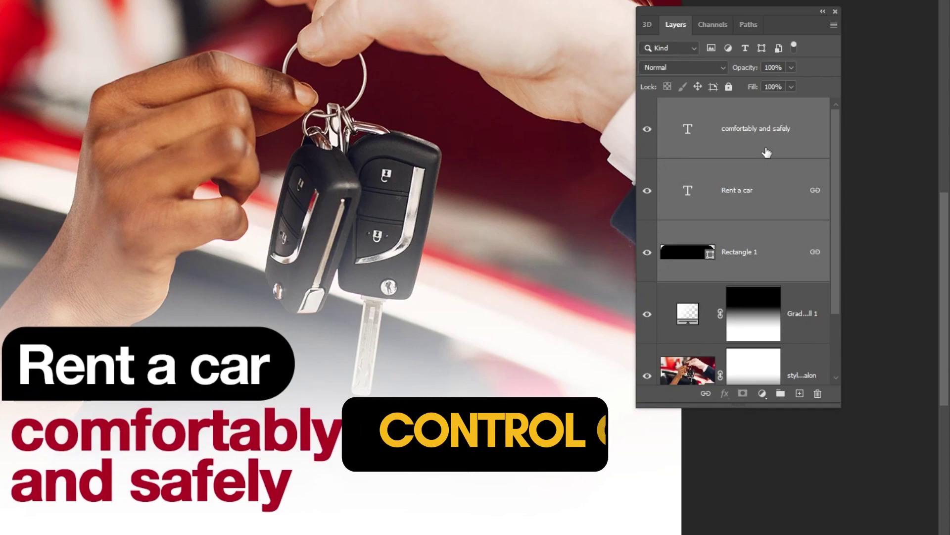
key("ctrl+g")
double_click(697, 107)
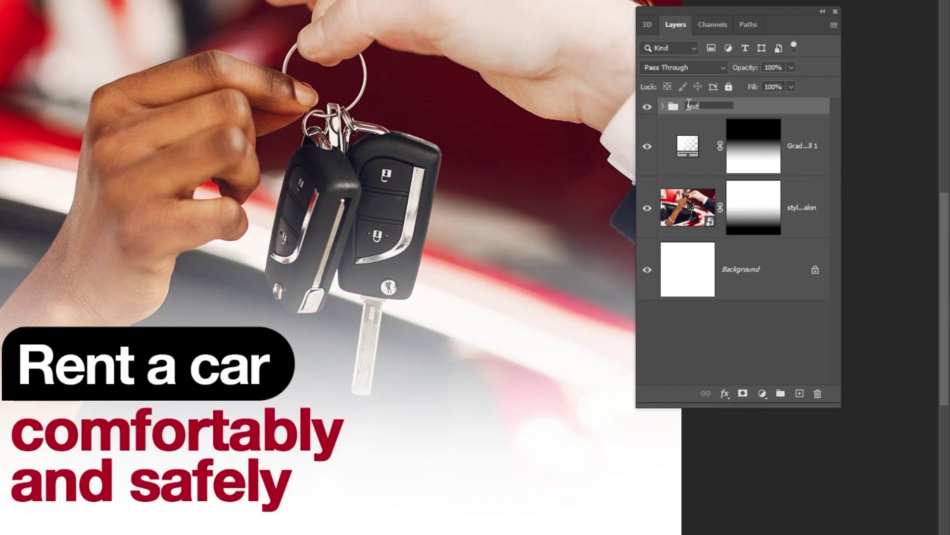
key("Return")
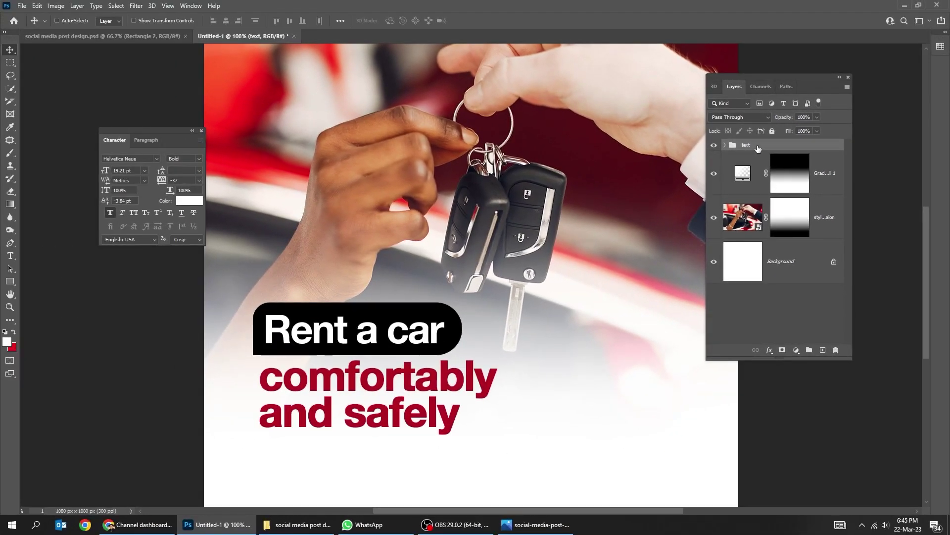
right_click(758, 145)
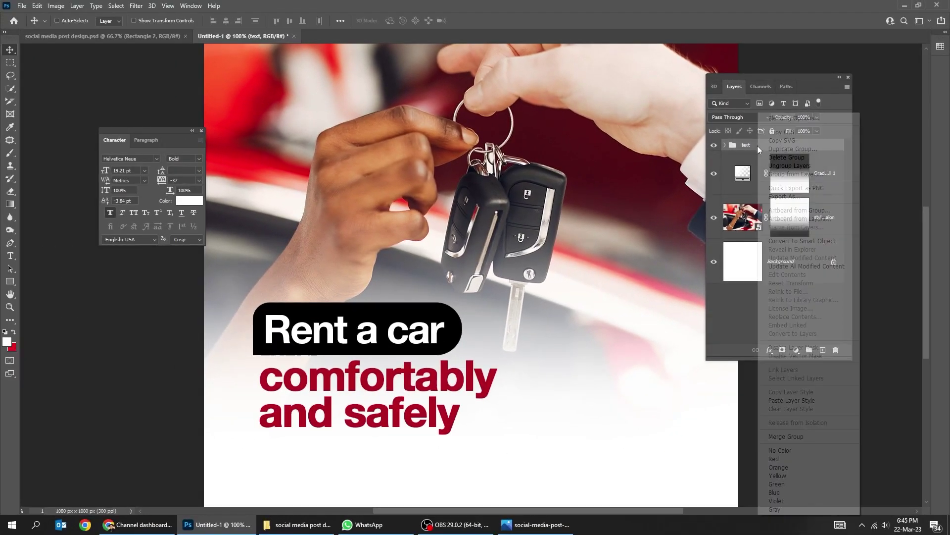
left_click(809, 464)
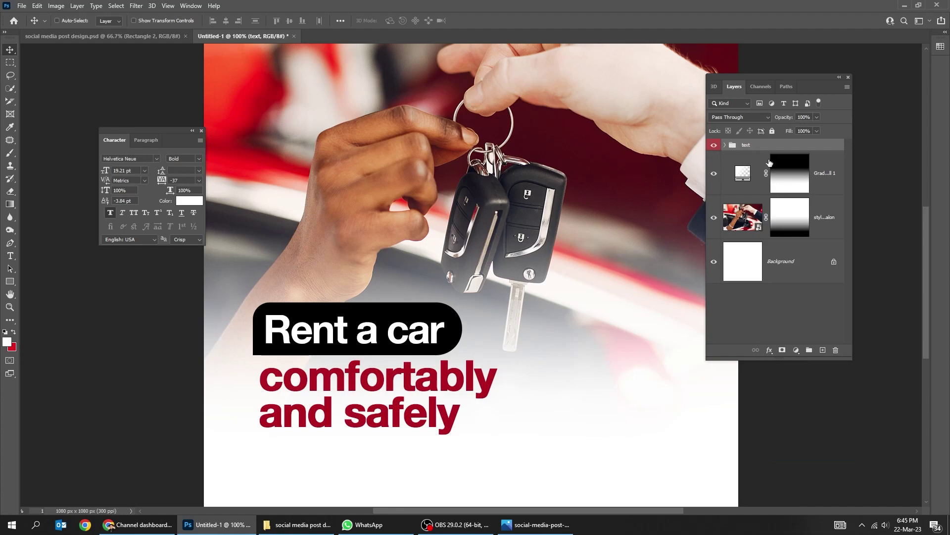
left_click(726, 145)
Move the text block up and left, and end the tagline with '!'
mouse_move(431, 372)
left_mouse_down()
mouse_move(424, 349)
mouse_move(418, 358)
left_mouse_up()
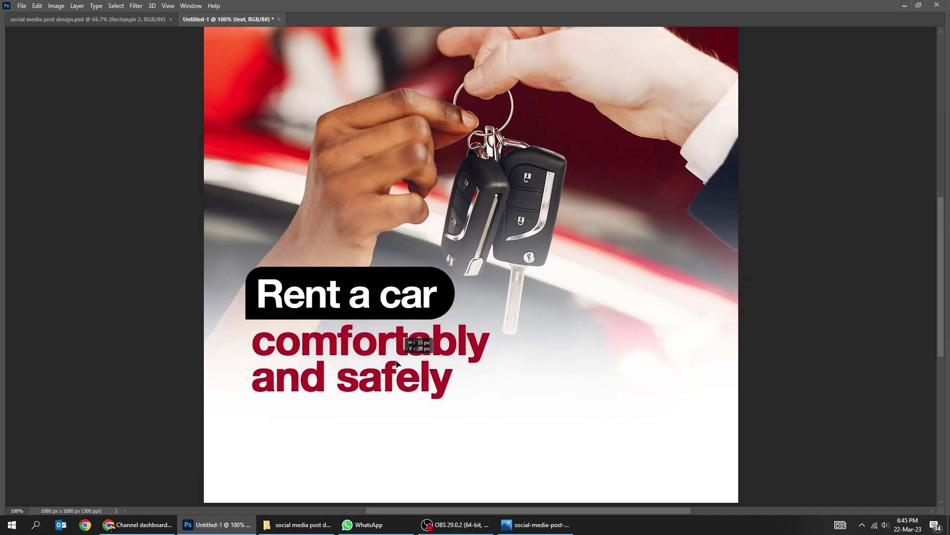
left_click(811, 172)
double_click(494, 373)
type("!")
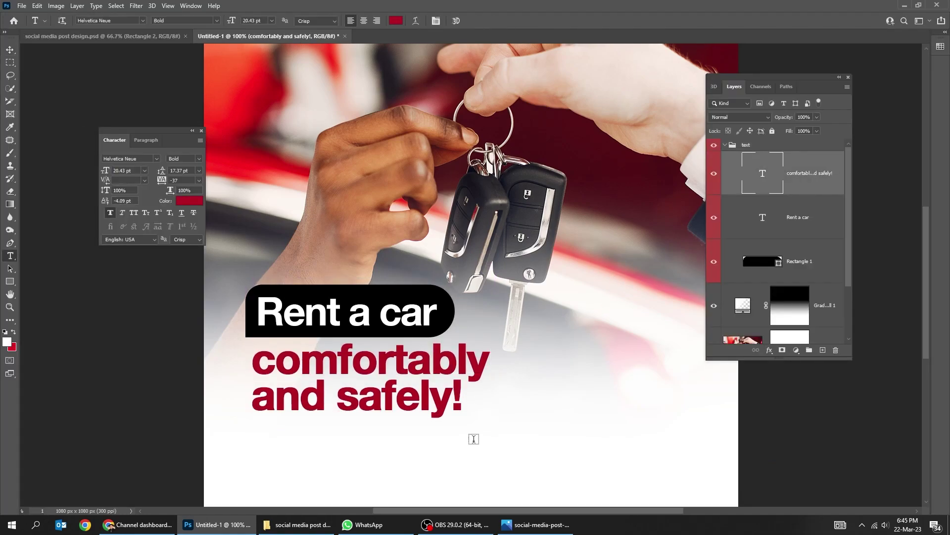
left_click(495, 379)
scroll(495, 378, "down", 1)
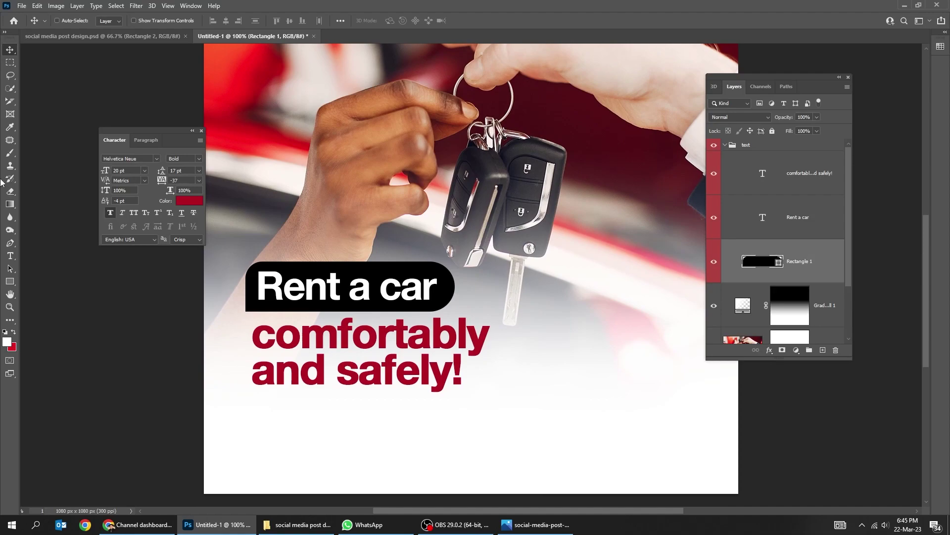
Draw a dark red 244 × 68 px pill with 34 px corners below the tagline
left_click(9, 281)
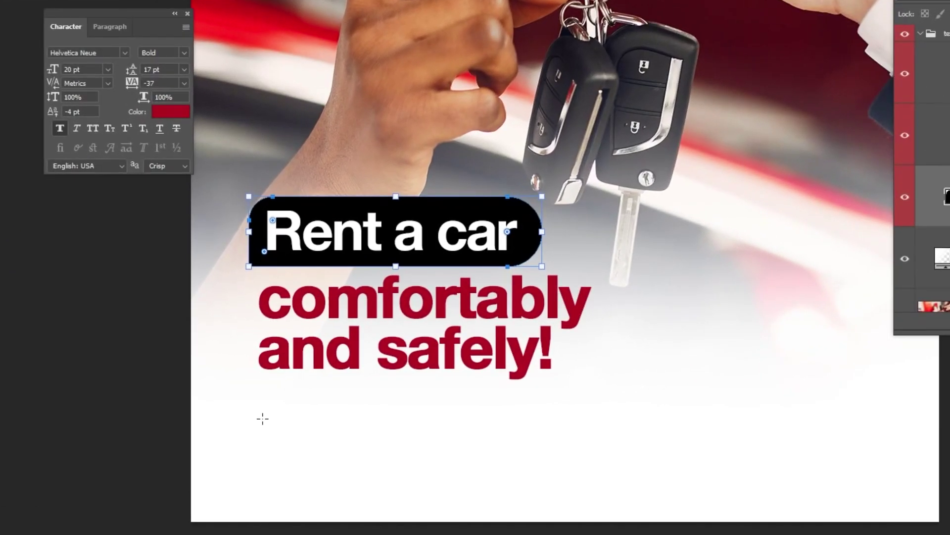
left_click_drag(253, 418, 399, 440)
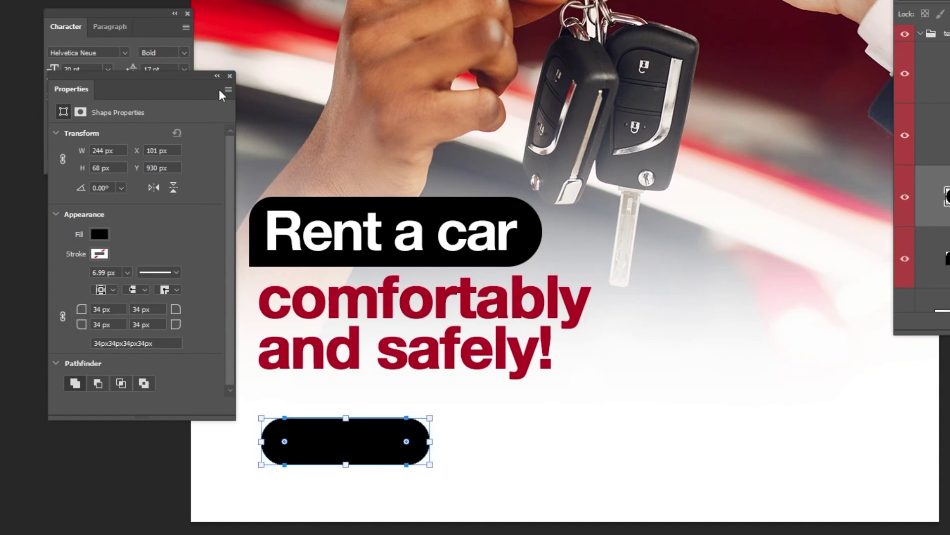
left_click(110, 234)
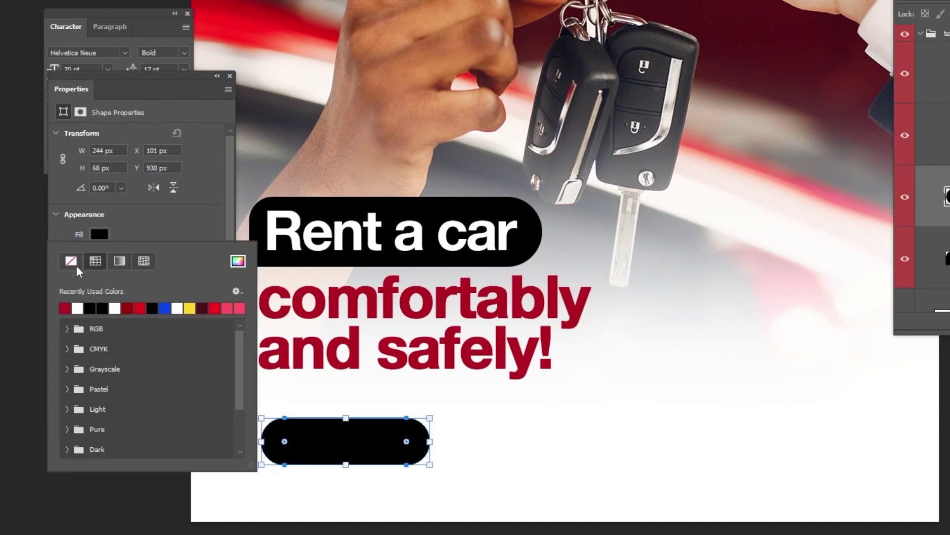
left_click(66, 307)
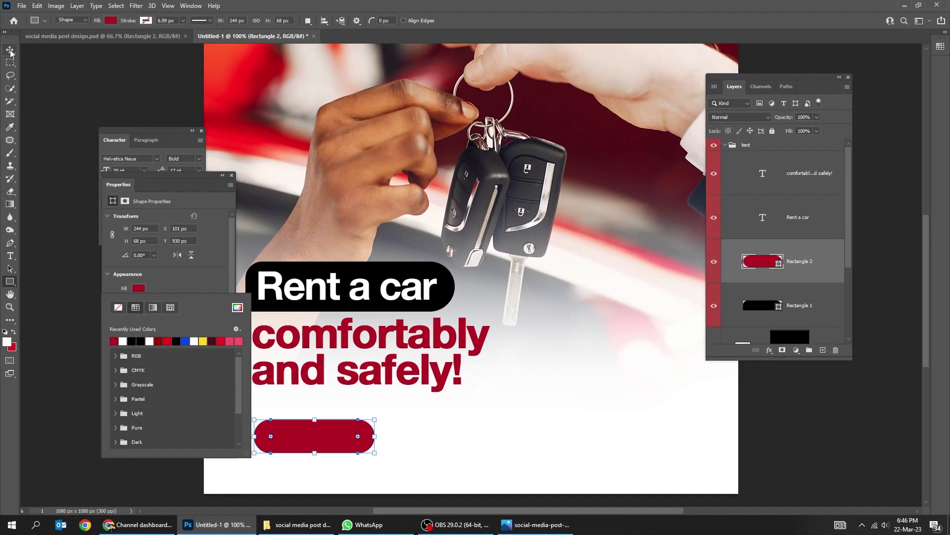
left_click(10, 52)
left_click(232, 175)
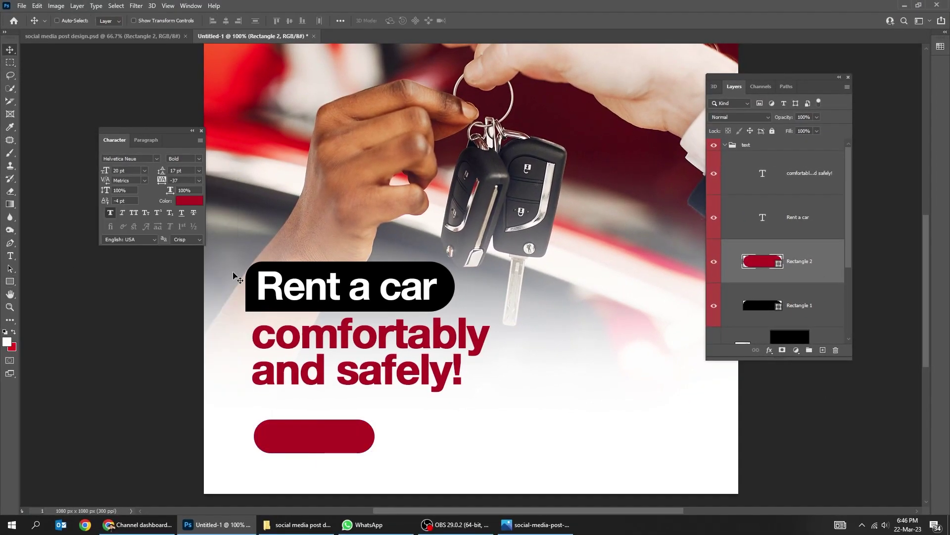
Add 'contact us' text in white (#ffffff) beside the red pill
key("t")
left_click(429, 438)
type("contact us")
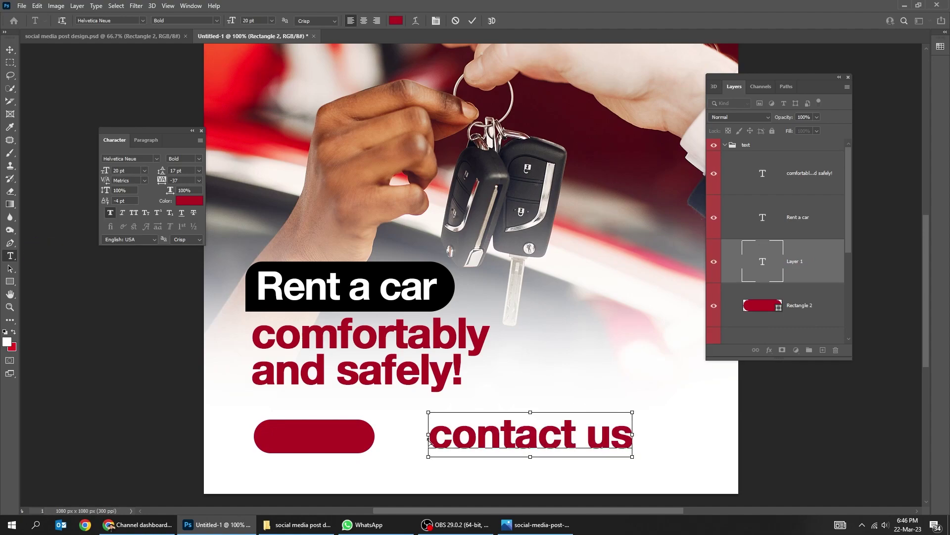
key("ctrl+Return")
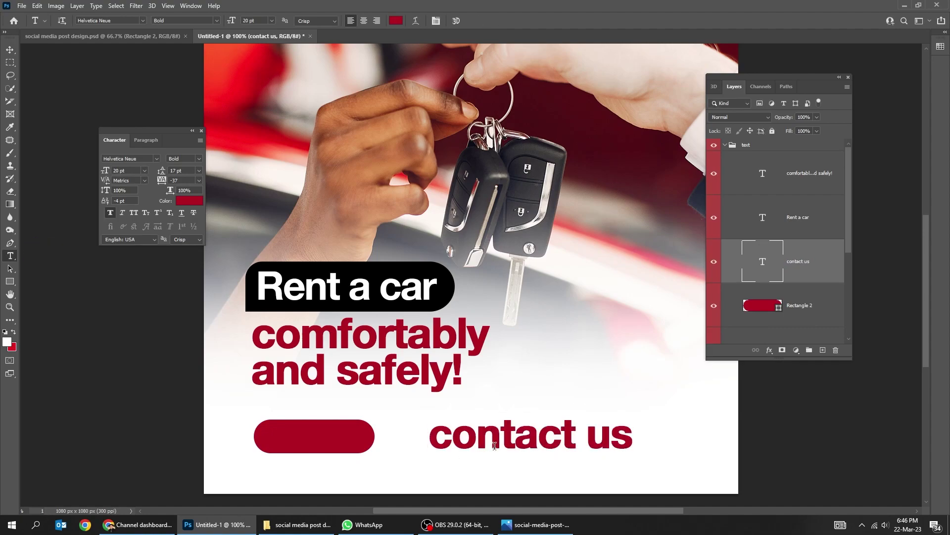
left_click(186, 201)
type("ffffff")
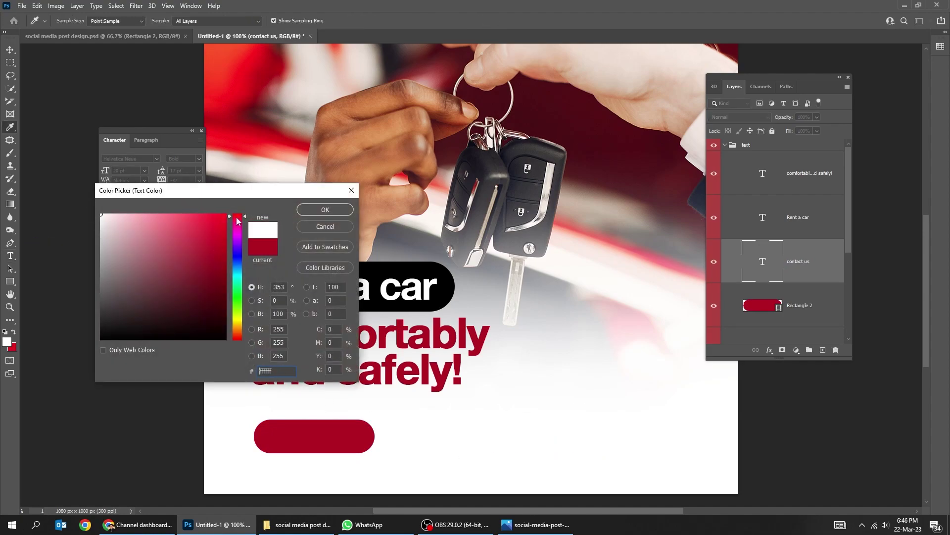
left_click(320, 211)
Move the 'contact us' text onto the red pill and shrink it to about 73%
key("v")
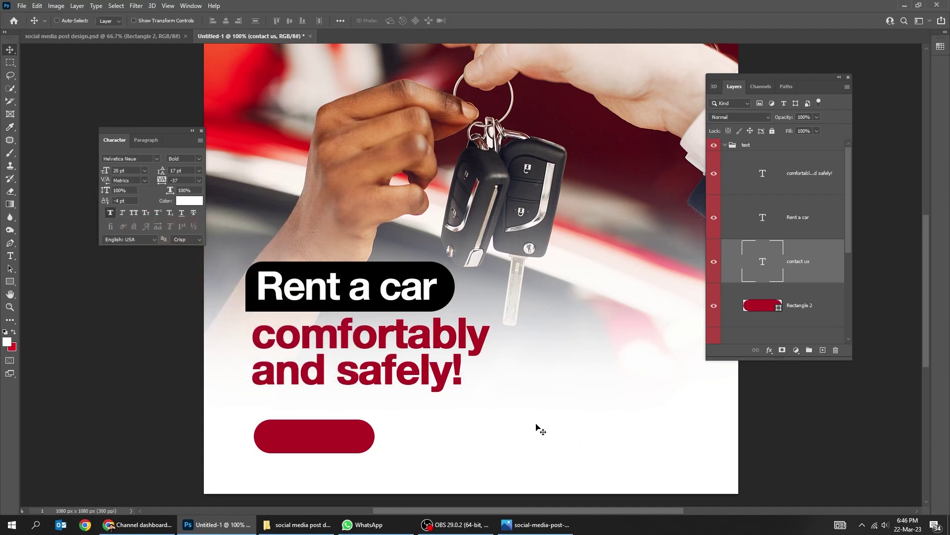
left_click_drag(539, 429, 377, 429)
key("ctrl+t")
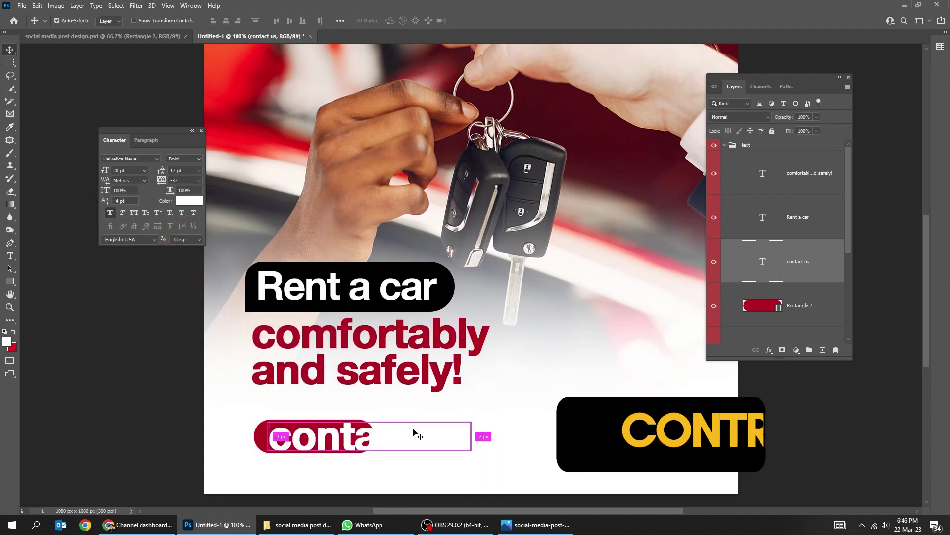
left_click_drag(467, 414, 380, 429)
key("Return")
Set the 'contact us' text to Regular weight and centre it on the pill
left_click(199, 158)
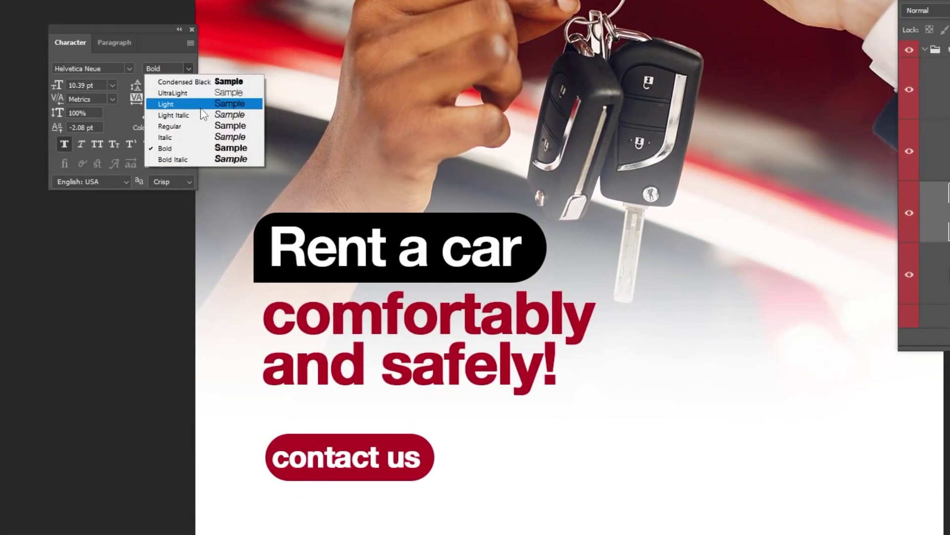
left_click(198, 127)
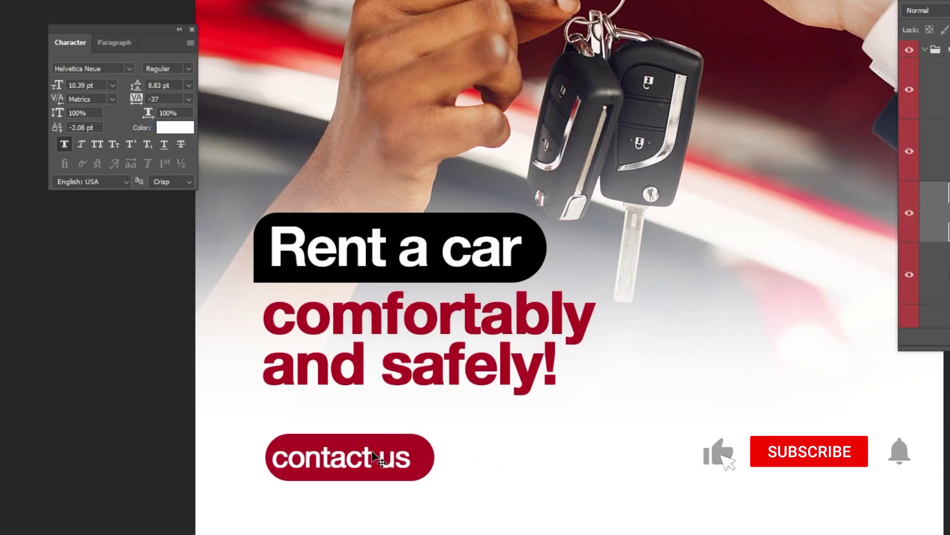
left_click_drag(373, 459, 381, 458)
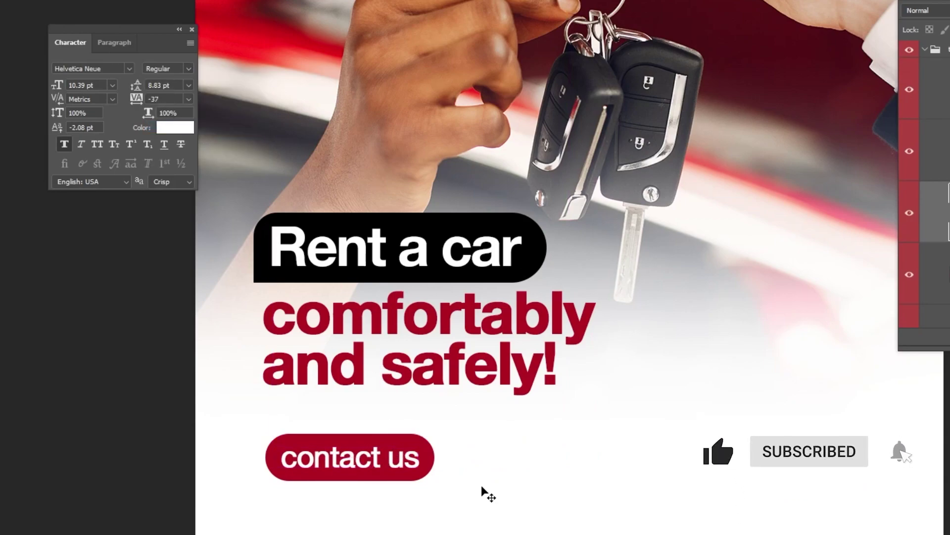
key("Left")
key("Left")
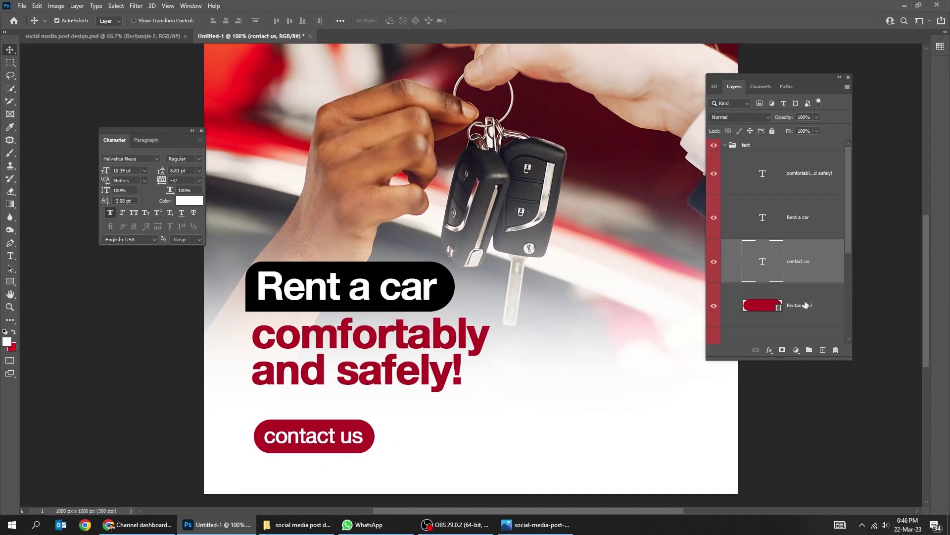
Scale text and red shape together to about two-thirds, link them, and raise the button
left_click(806, 305, "shift")
key("ctrl+t")
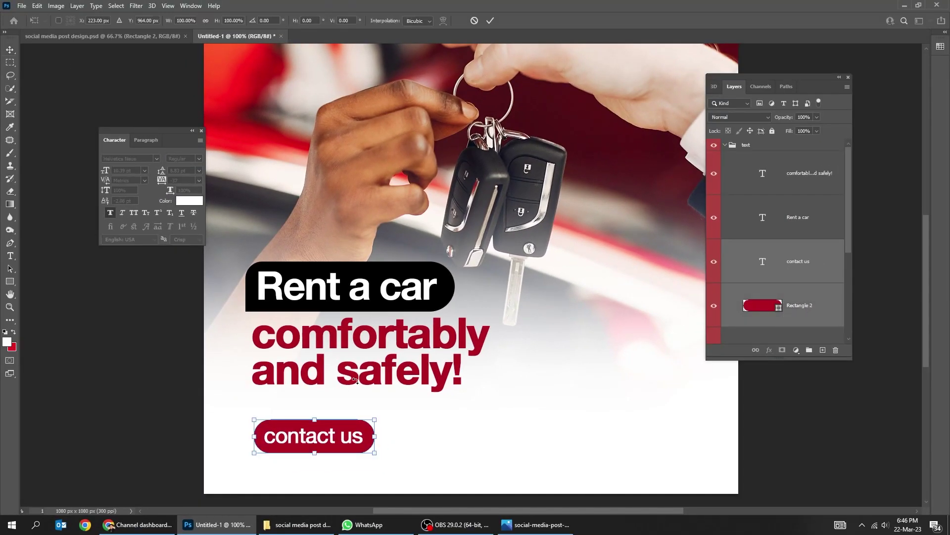
left_click_drag(375, 419, 335, 427)
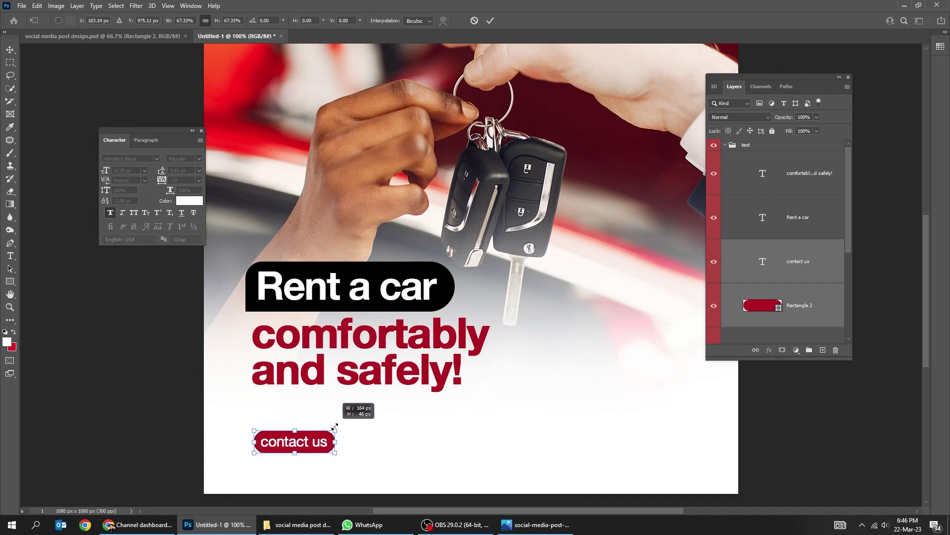
key("Return")
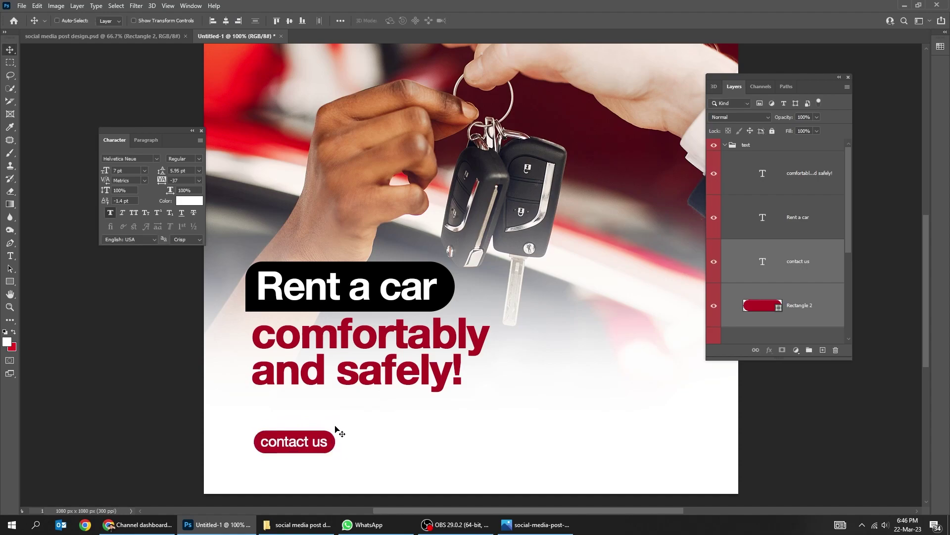
left_click(756, 351)
left_click_drag(321, 444, 319, 428)
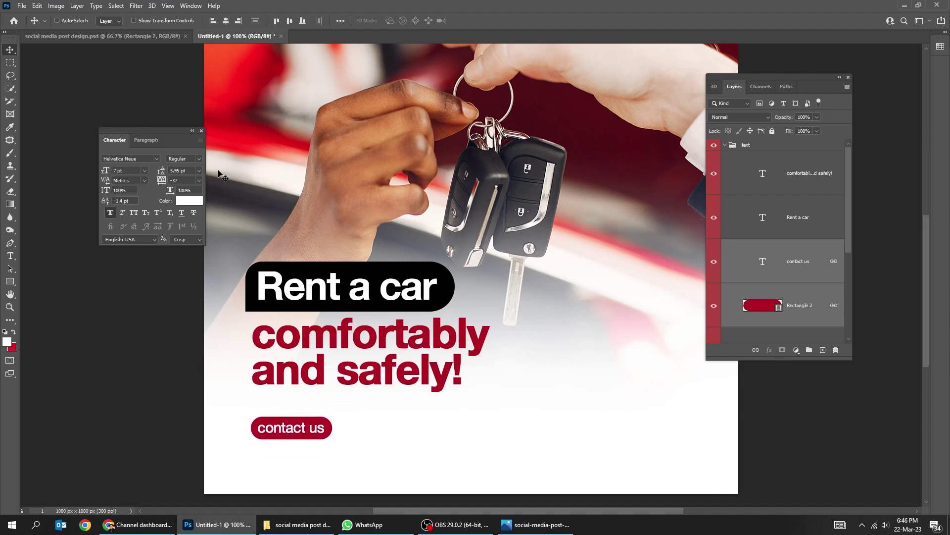
Copy the phone, WhatsApp and website text from the reference social media post design
left_click(169, 37)
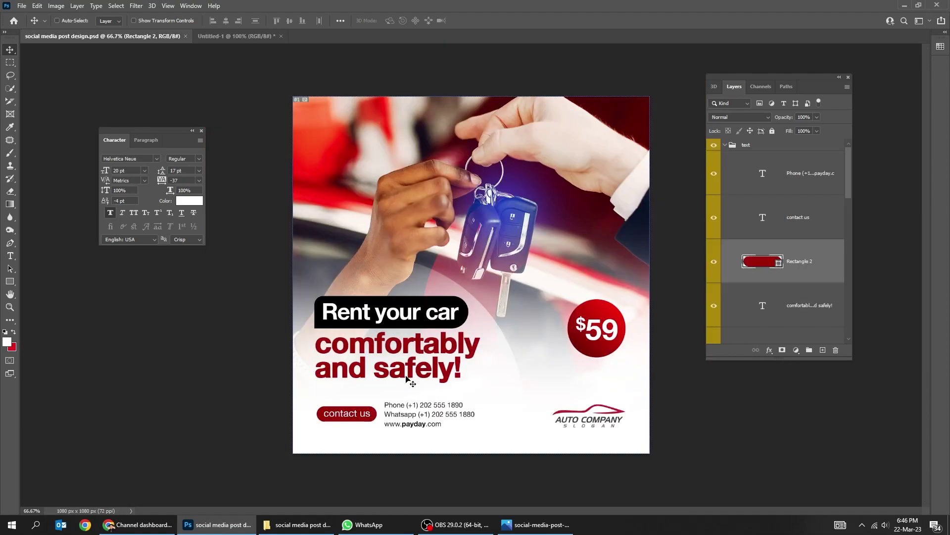
double_click(411, 406)
key("ctrl+c")
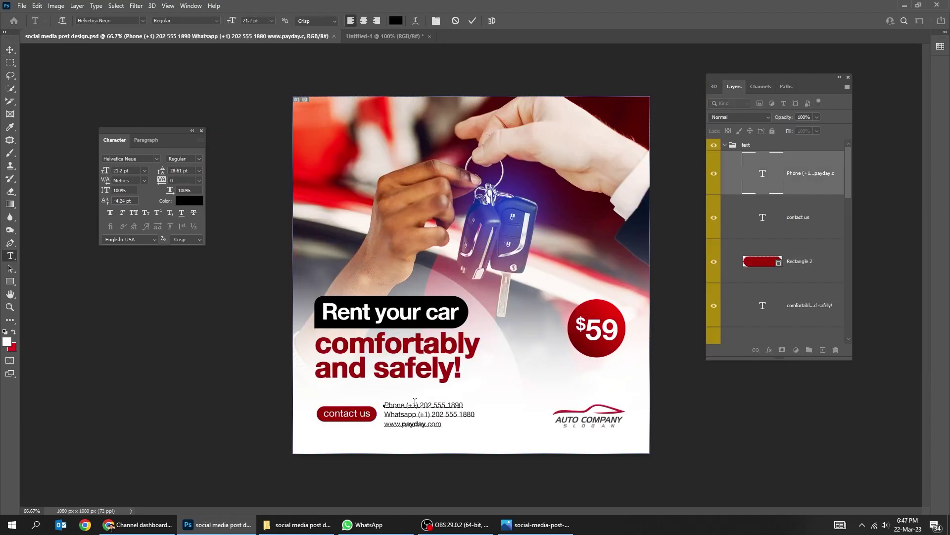
left_click(477, 417)
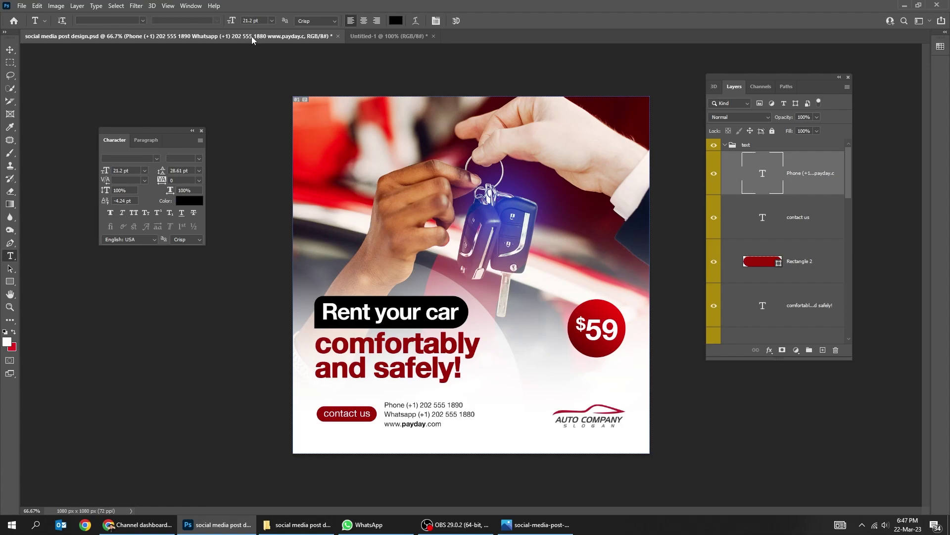
Paste the contact details as a new text block beside the contact us button
left_click(389, 36)
scroll(396, 394, "up", 1)
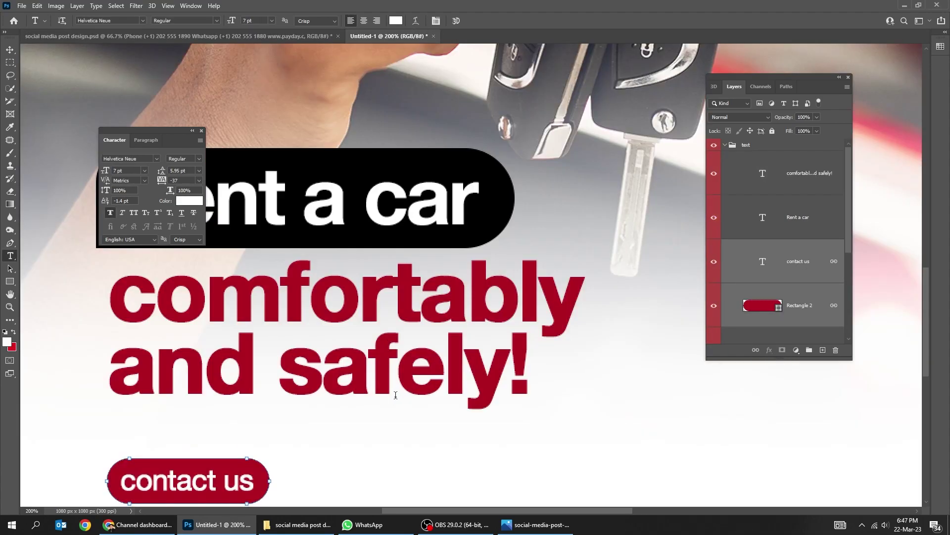
left_click_drag(396, 395, 438, 294)
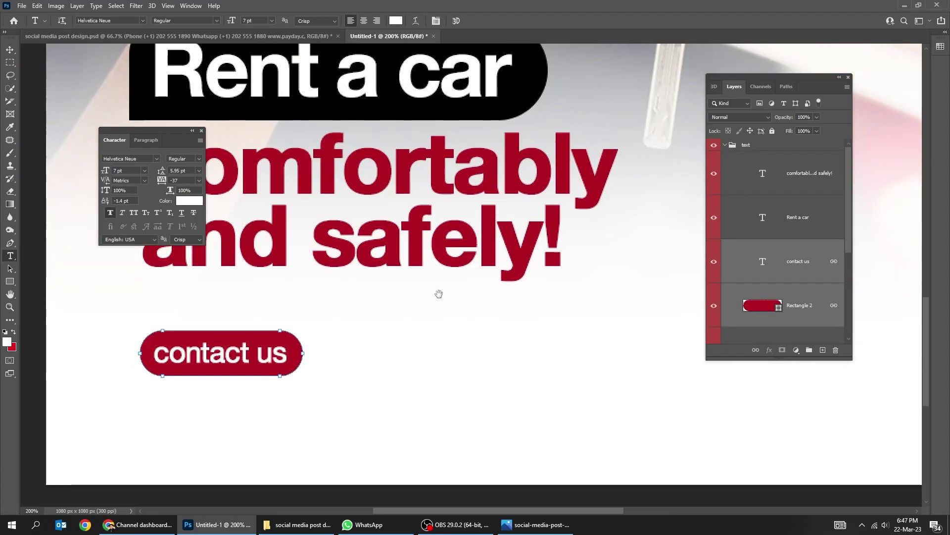
left_click(341, 331)
key("ctrl+v")
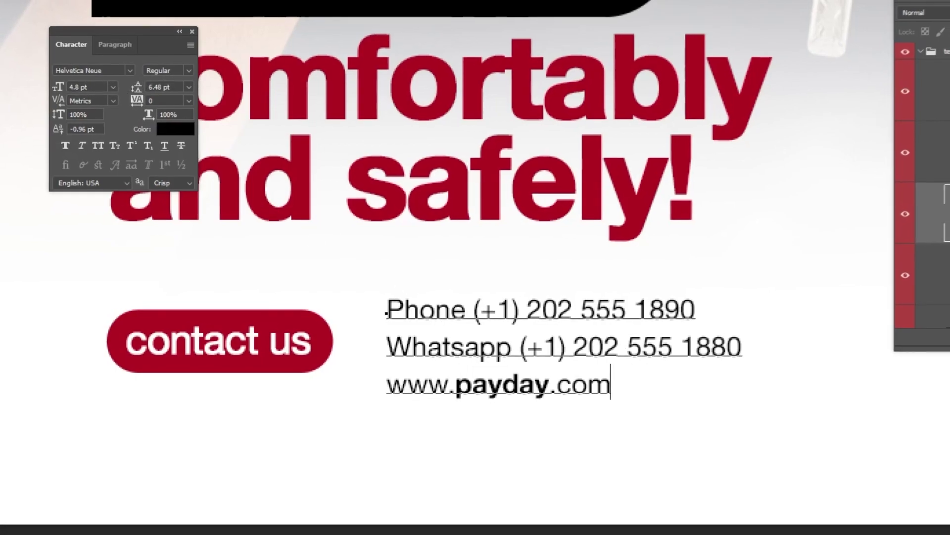
key("ctrl+Return")
Enlarge the contact text slightly and place it next to the contact us button
left_click_drag(546, 383, 537, 389)
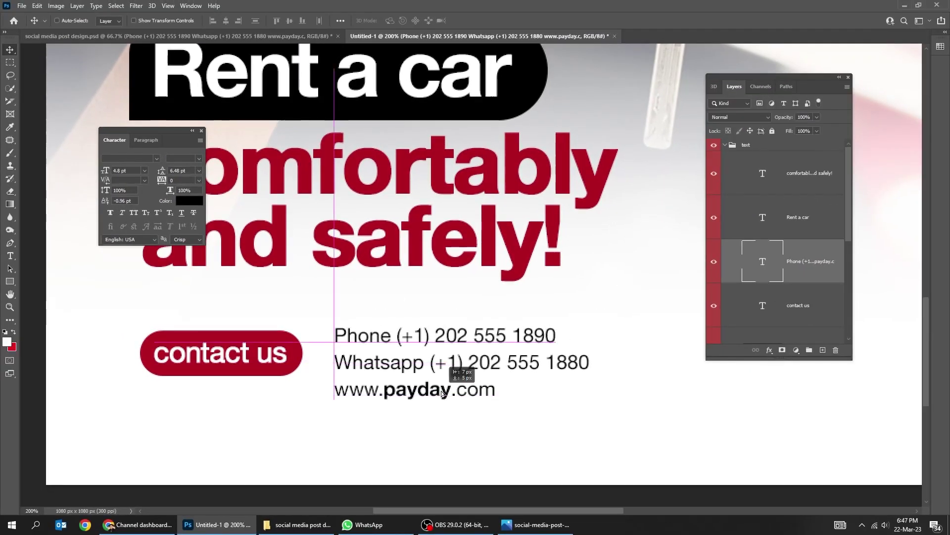
key("ctrl+t")
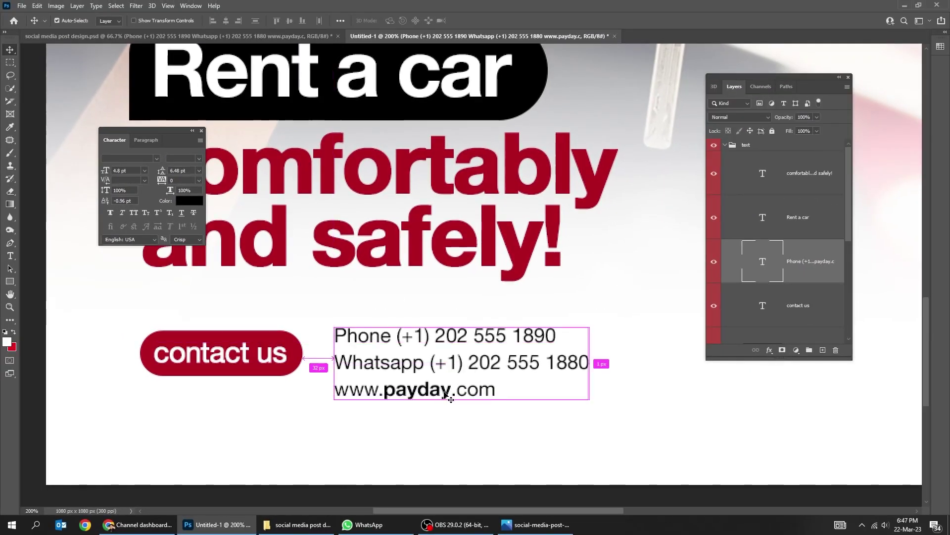
left_click_drag(615, 323, 619, 315)
key("Return")
left_click_drag(545, 371, 535, 371)
Preview the whole post at 100% and zoomed out with the panels hidden
key("ctrl+1")
key("Tab")
left_click_drag(585, 261, 563, 333)
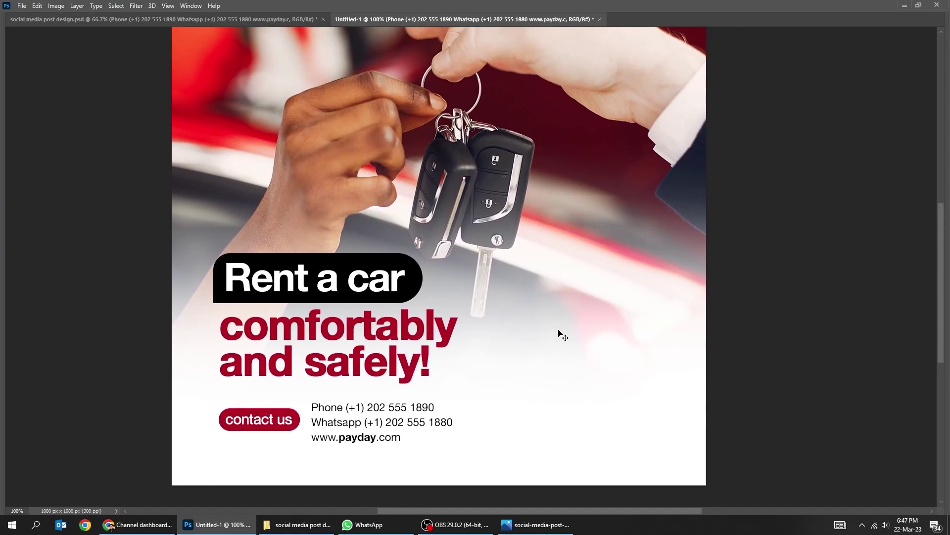
key("ctrl+minus")
key("Tab")
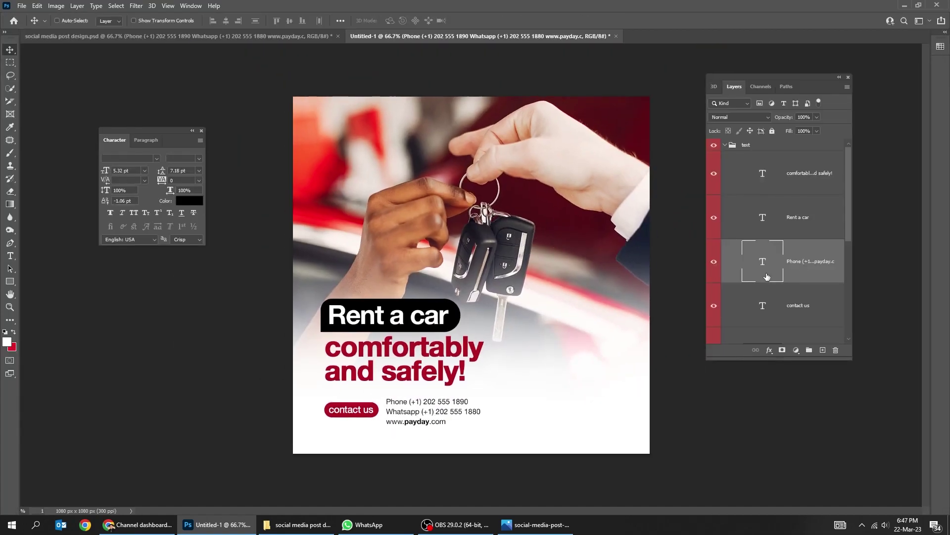
Add a new empty layer above the Gradient Fill 1 layer
scroll(767, 277, "down", 5)
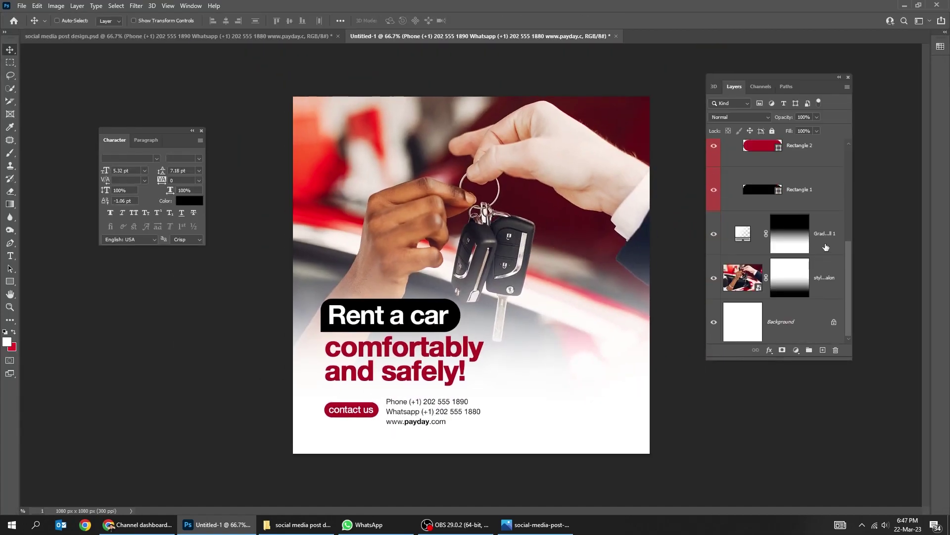
left_click(826, 247)
left_click(823, 350)
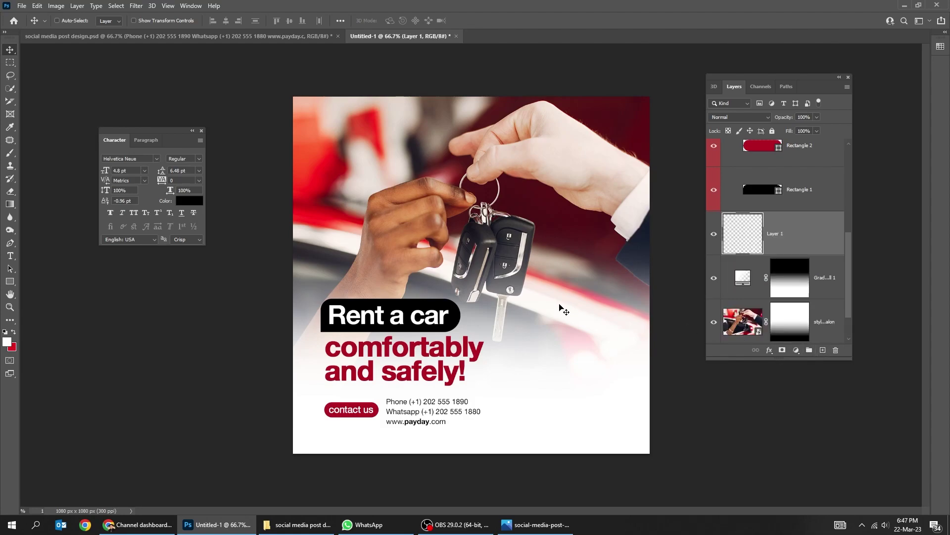
Set the foreground colour to a bright blue (#2e36e5)
left_click(7, 341)
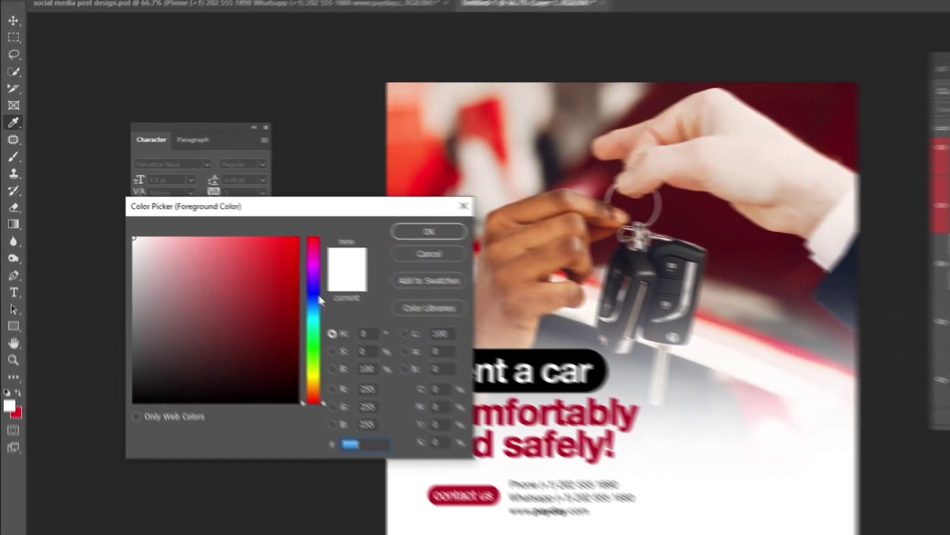
left_click(239, 256)
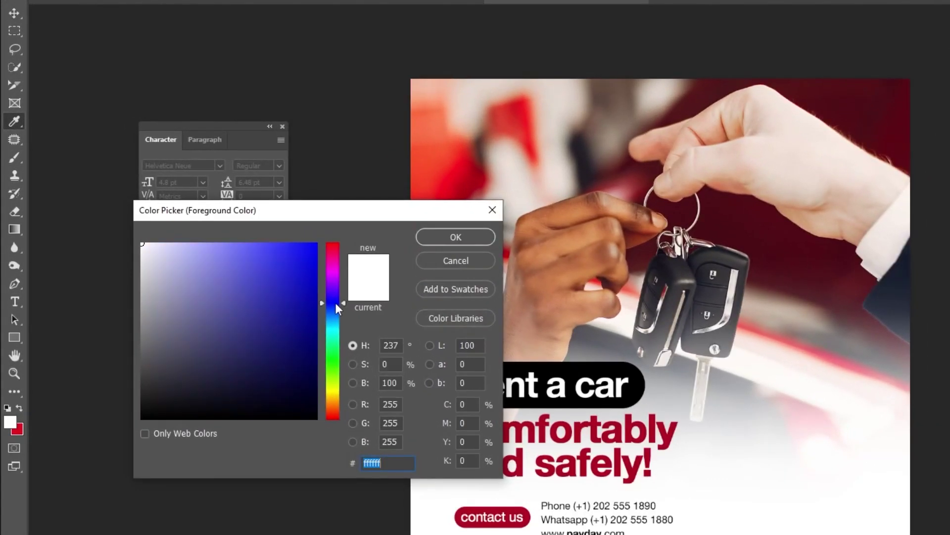
left_click_drag(284, 296, 289, 281)
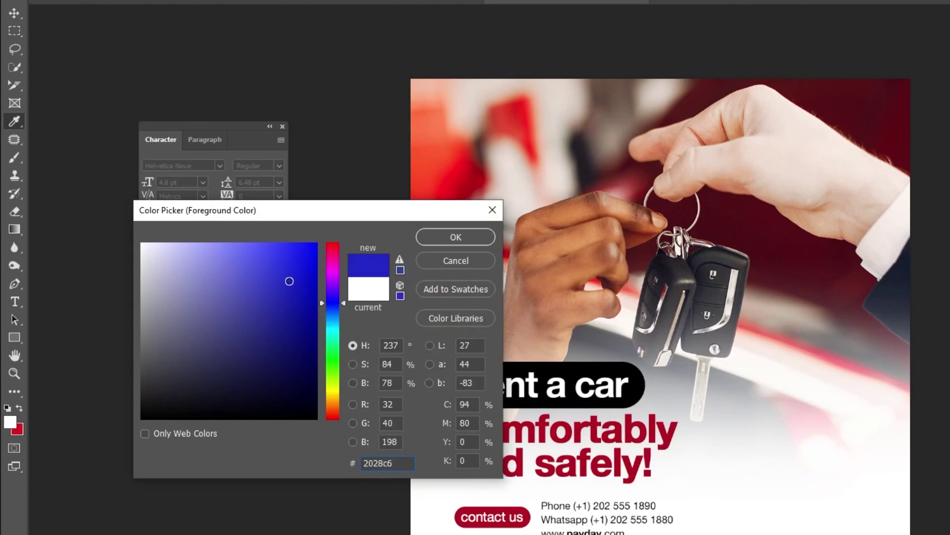
left_click(283, 261)
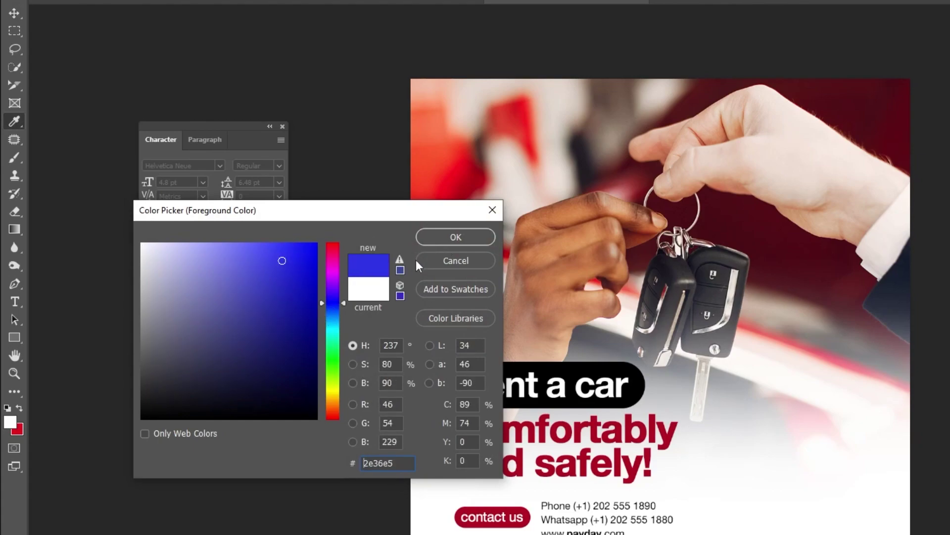
left_click(455, 238)
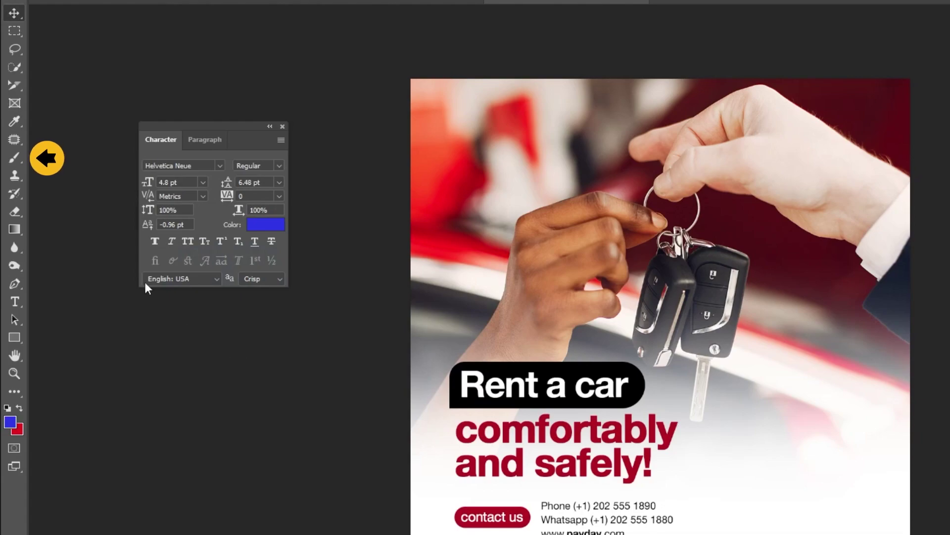
Set the layer to Linear Dodge (Add) and brush a blue glow over the car keys
key("b")
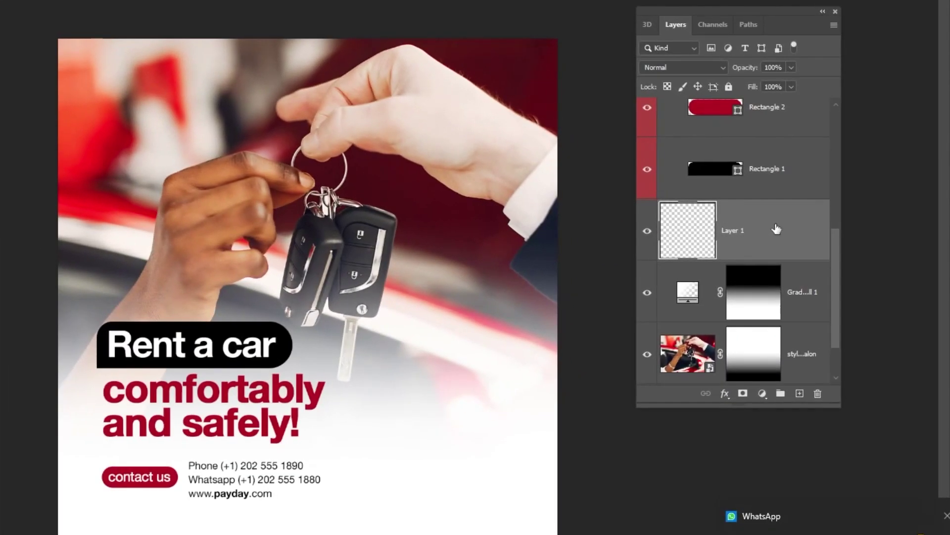
left_click(699, 67)
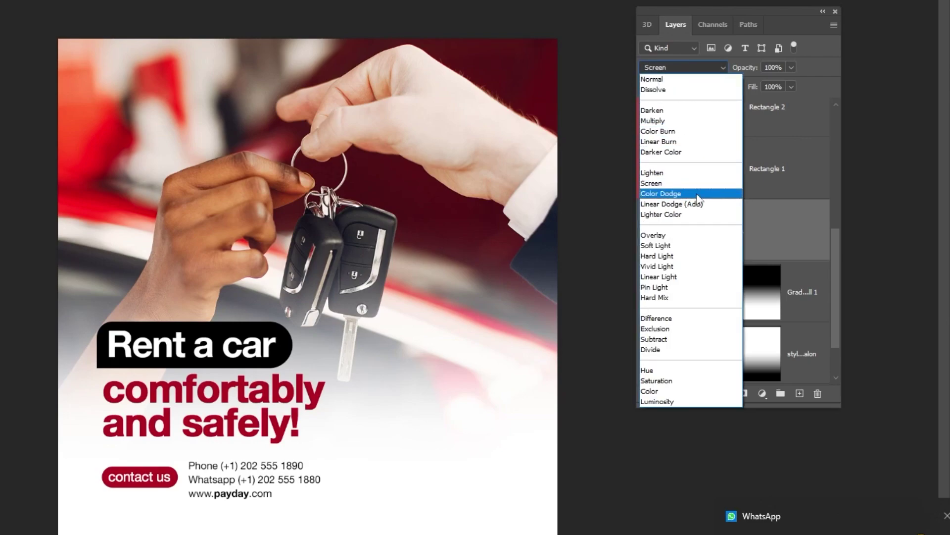
left_click(700, 202)
left_click_drag(359, 248, 368, 241)
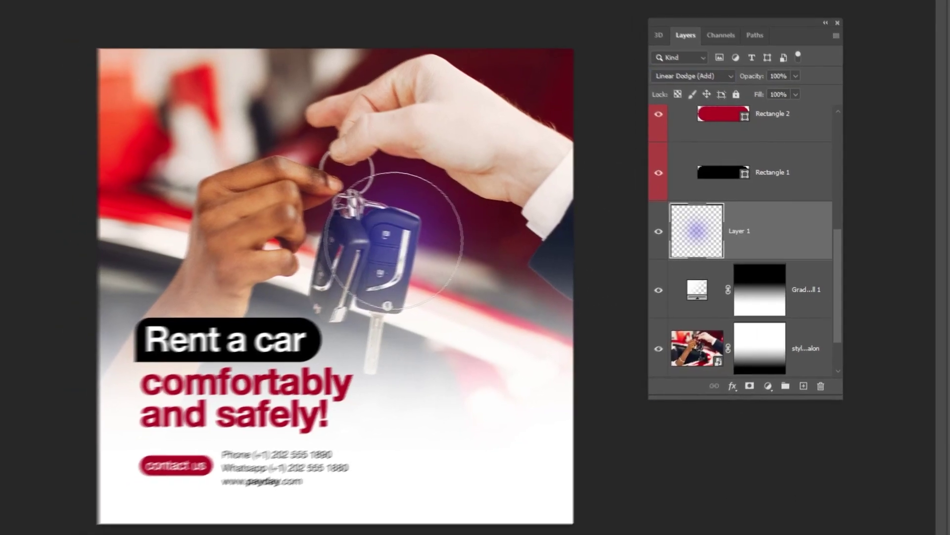
left_click(511, 238)
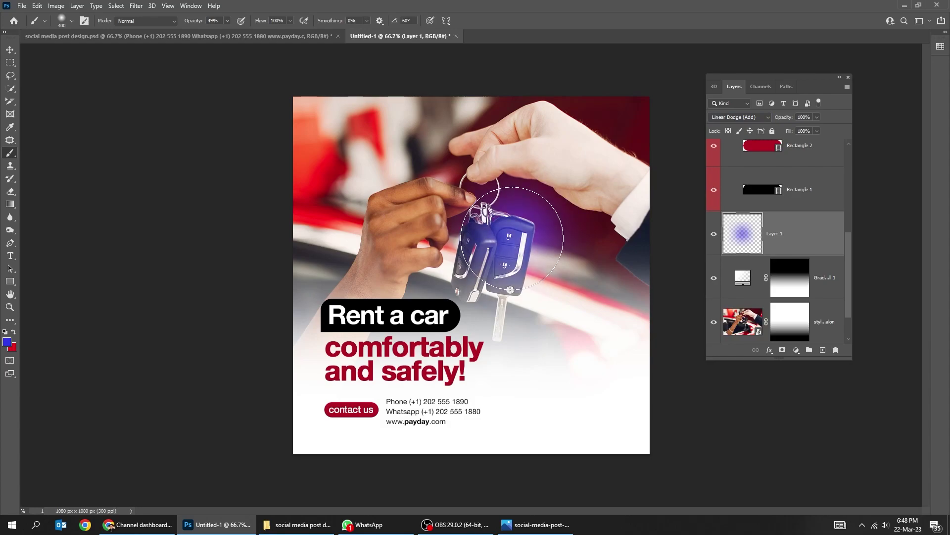
left_click(510, 238)
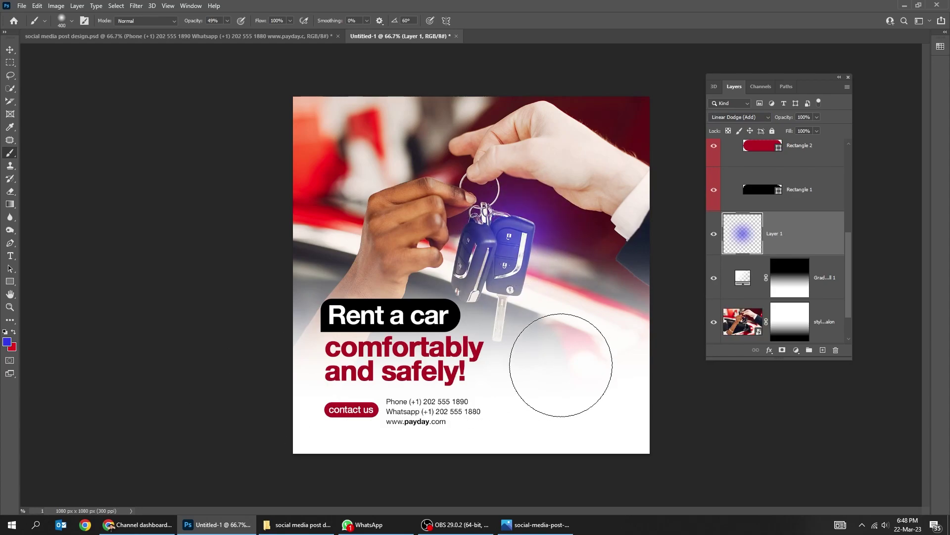
Draw a white 560 px circle on the post with the Ellipse tool
key("v")
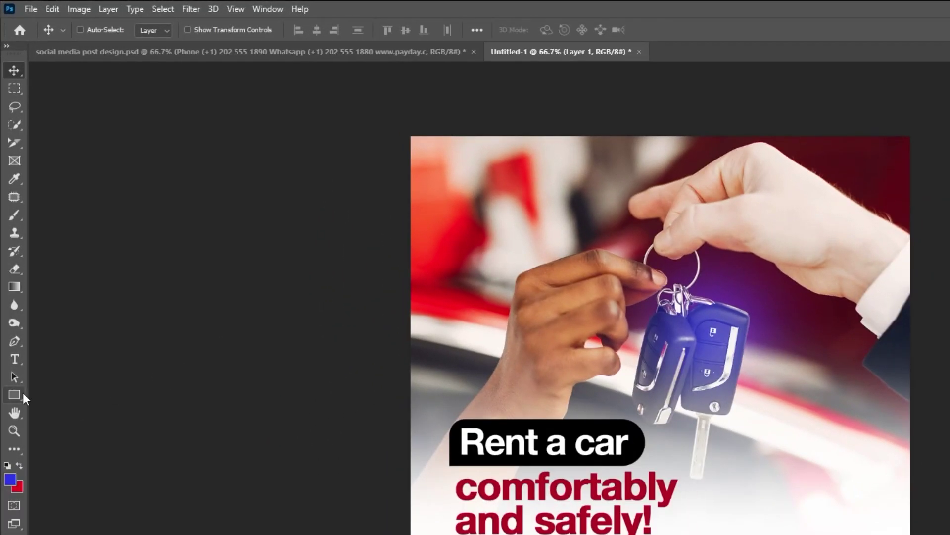
left_click(14, 394)
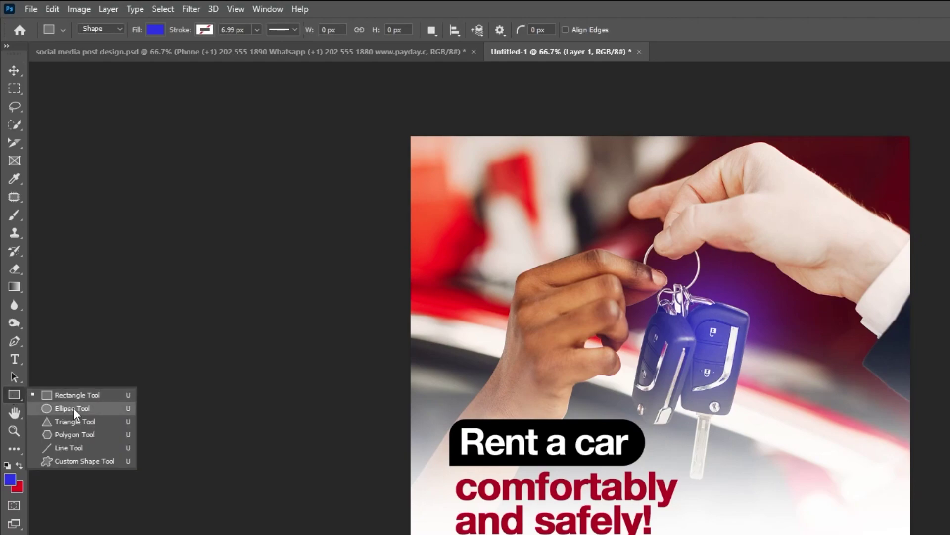
left_click(74, 408)
left_click(10, 479)
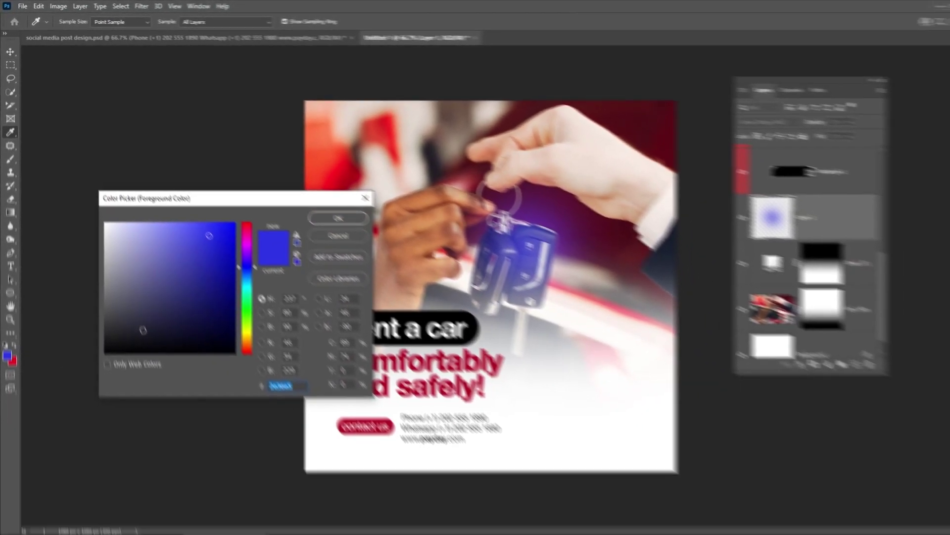
left_click_drag(143, 330, 93, 217)
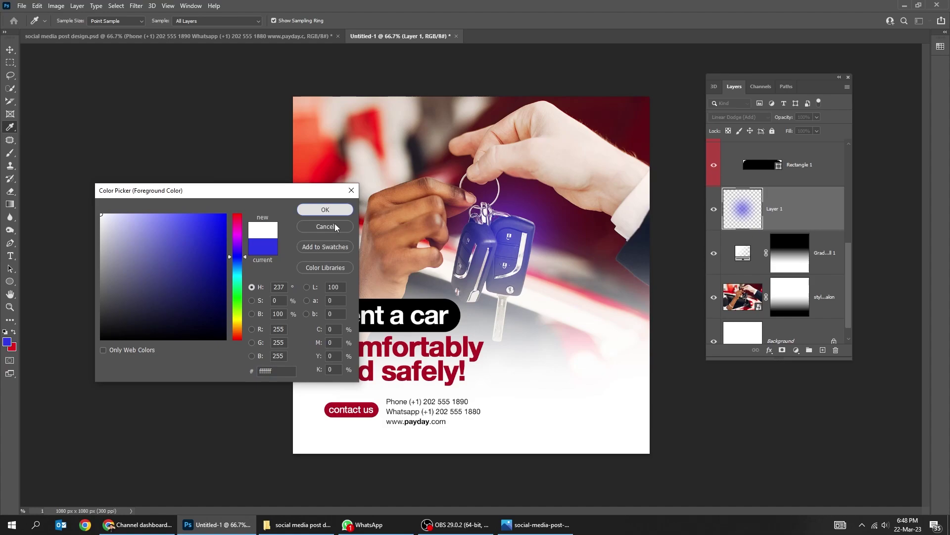
key("Return")
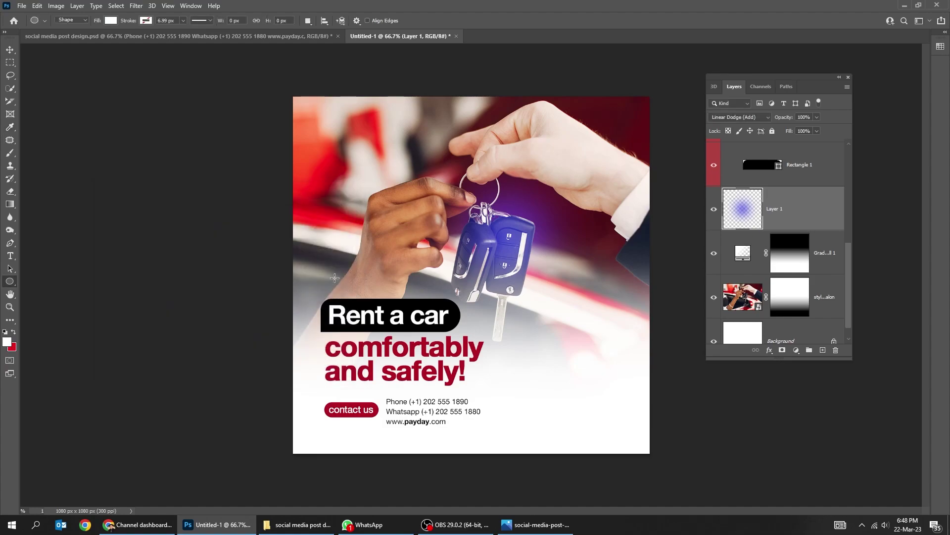
left_click_drag(388, 232, 480, 347)
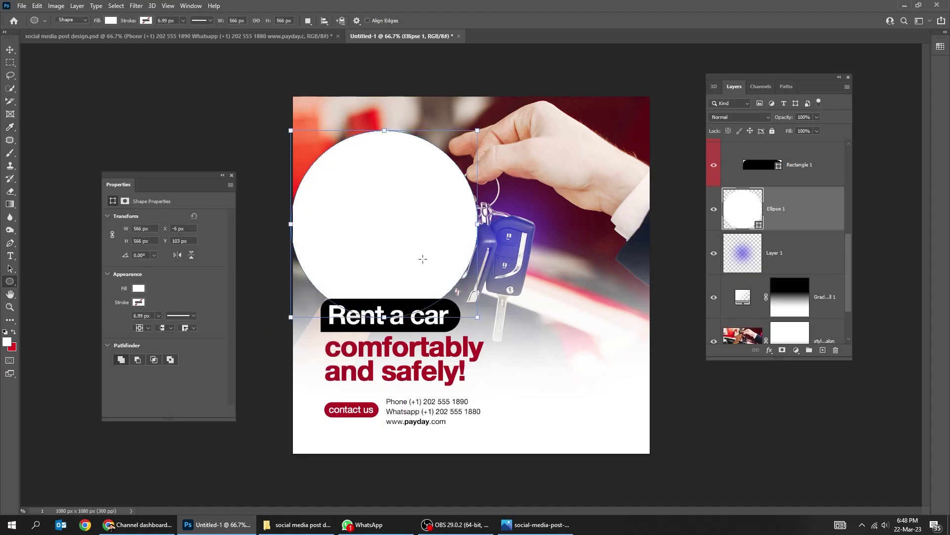
left_click(232, 176)
Move the white circle down onto the text and enlarge it to about 133%
key("ctrl+t")
left_click_drag(396, 208, 424, 303)
left_click_drag(504, 224, 513, 246)
key("Return")
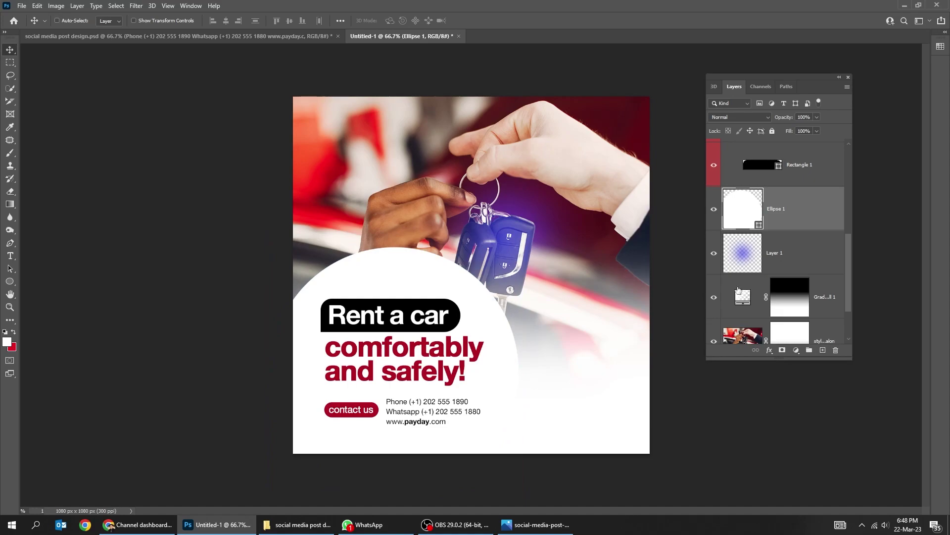
Mask the circle with a gradient so the photo shows through, then nudge it 6 px down
left_click(782, 350)
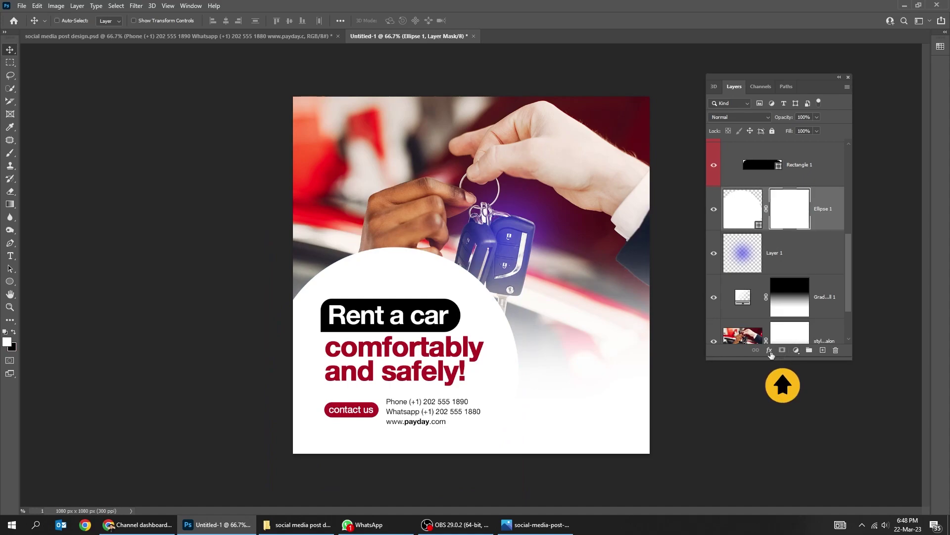
key("g")
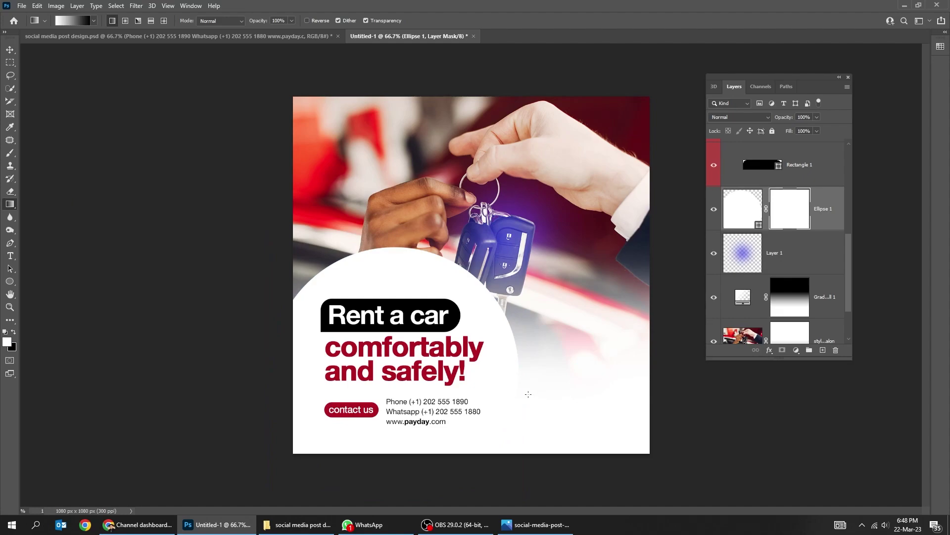
left_click_drag(414, 278, 411, 276)
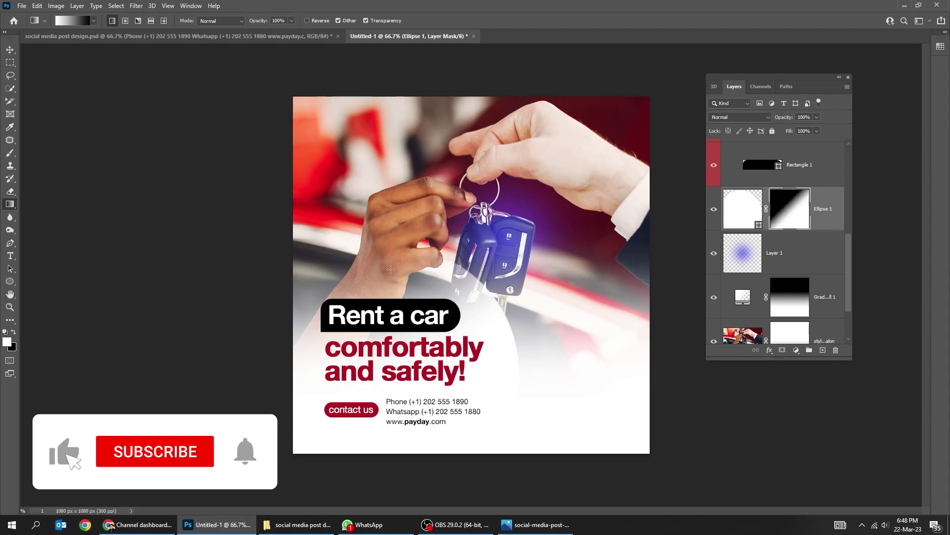
key("v")
left_click_drag(484, 314, 481, 315)
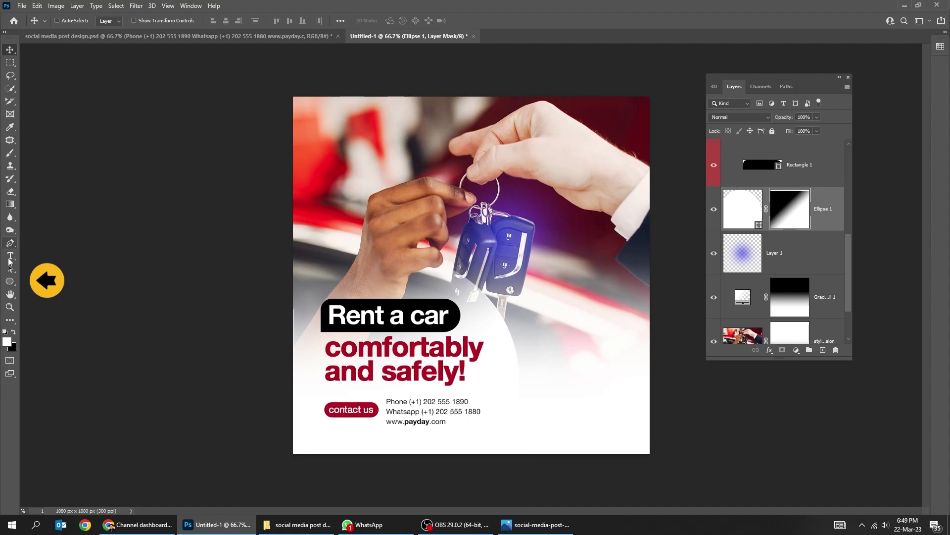
Draw a small circle right of the keys and fill it dark red
left_click(10, 281)
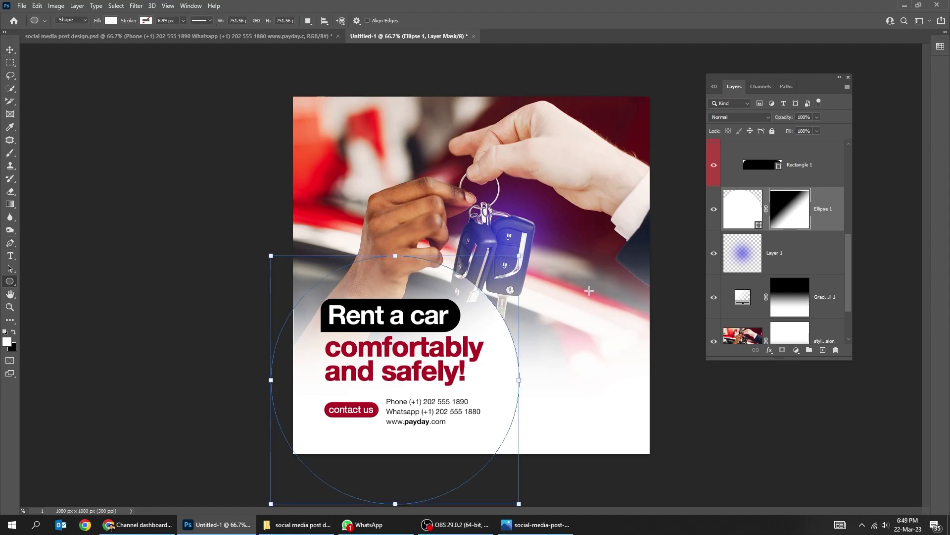
left_click_drag(580, 287, 617, 319)
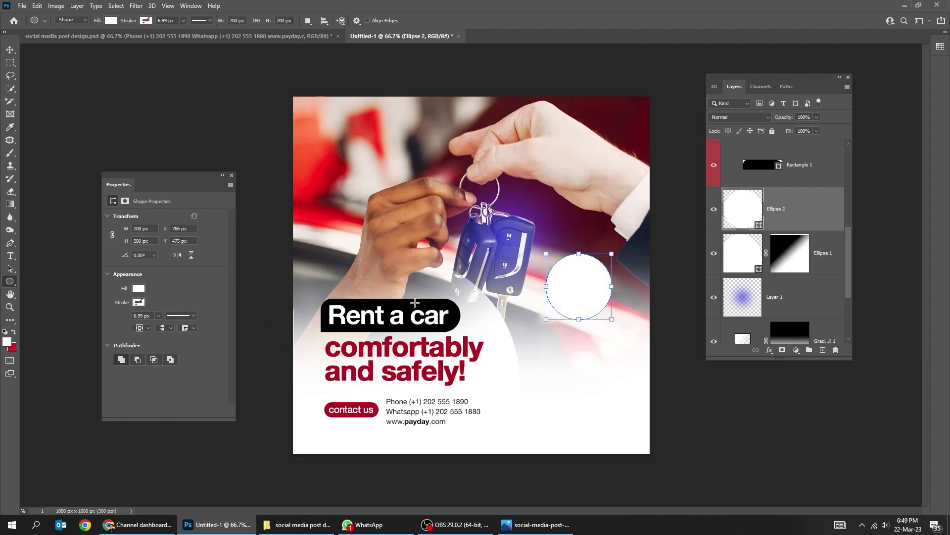
left_click(137, 289)
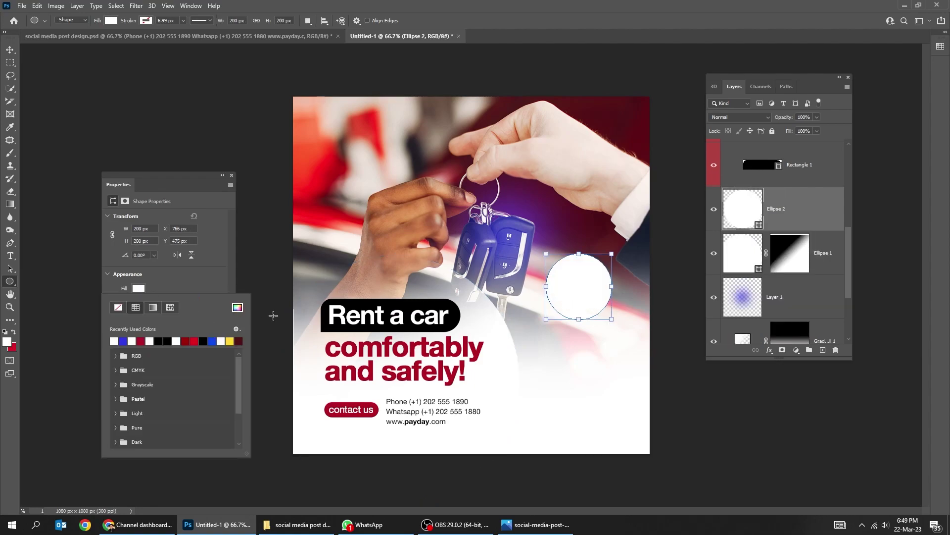
left_click(141, 340)
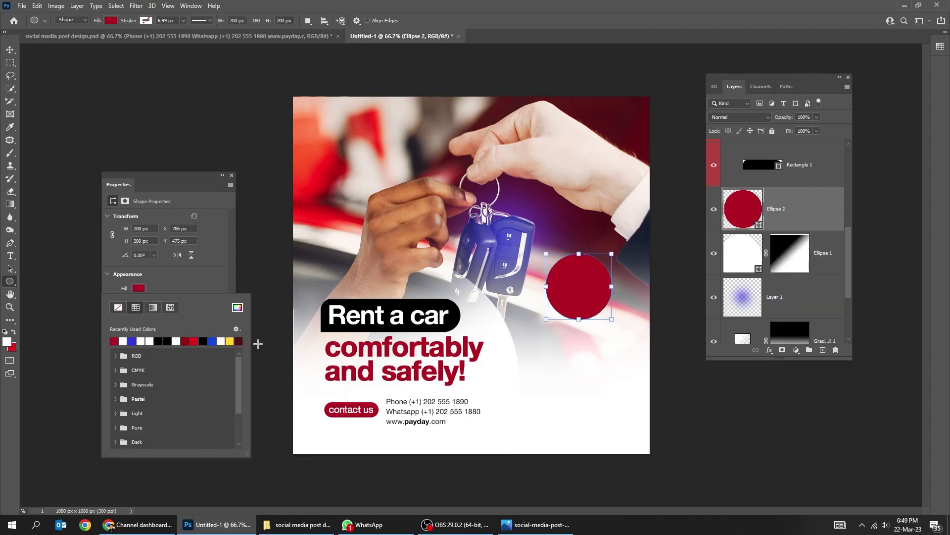
Shrink the red circle to about 168 px and position it below the keys near the right edge
left_click(9, 50)
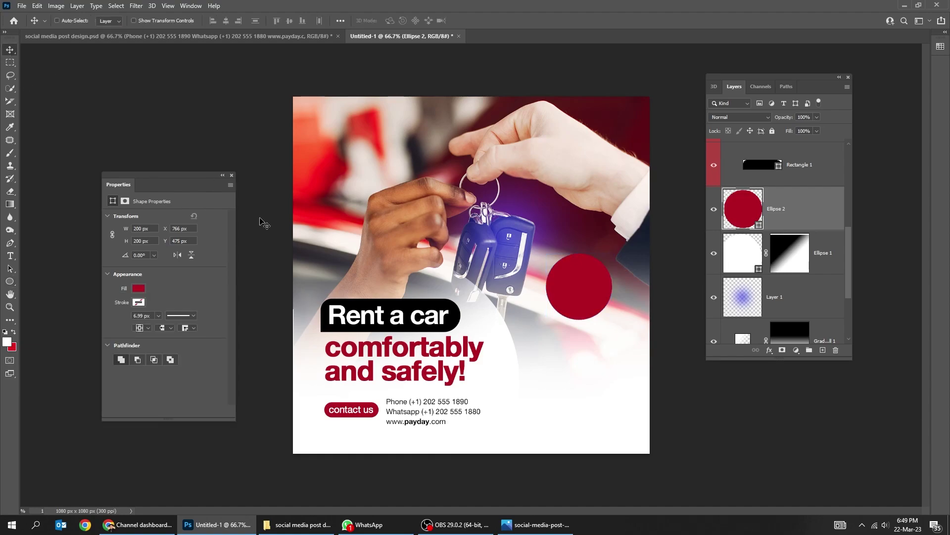
left_click(233, 175)
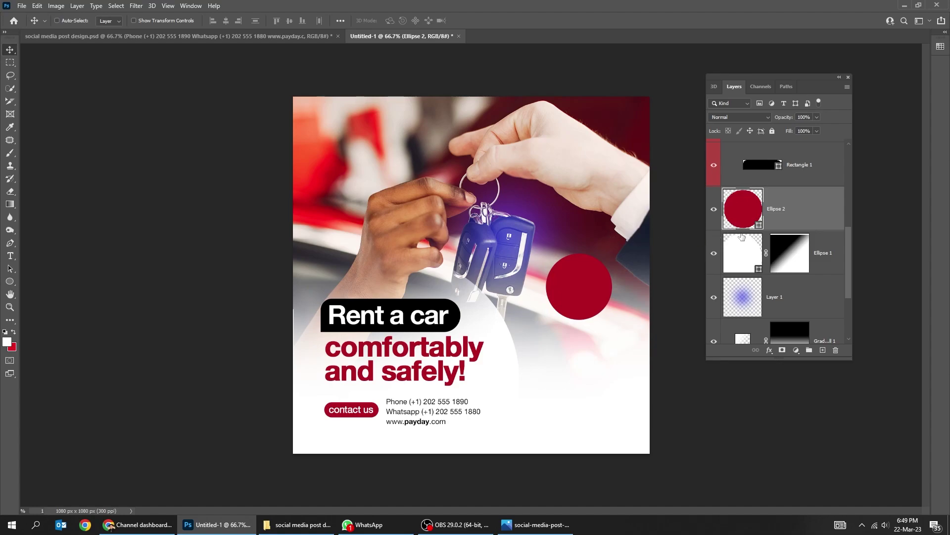
left_click_drag(598, 300, 617, 326)
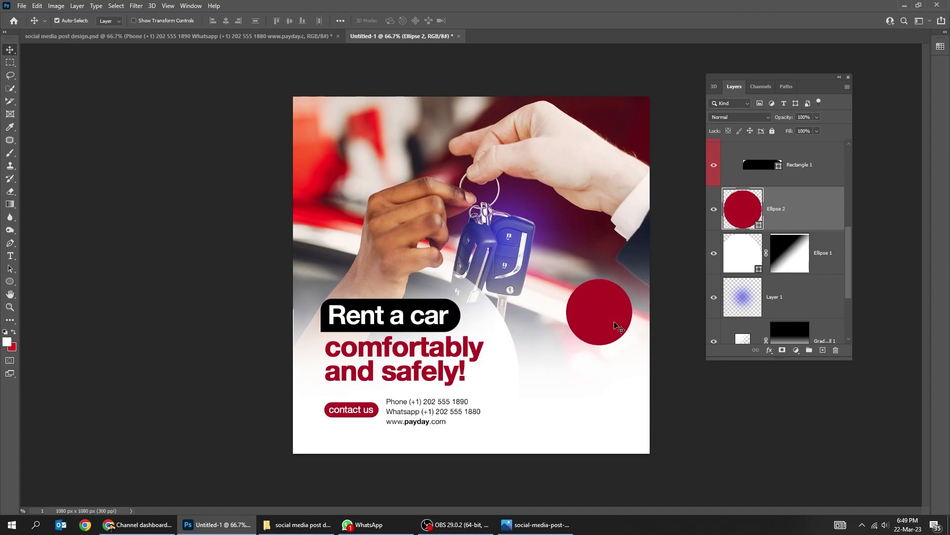
key("ctrl+t")
left_click_drag(630, 277, 621, 290)
key("Return")
left_click_drag(612, 335, 613, 329)
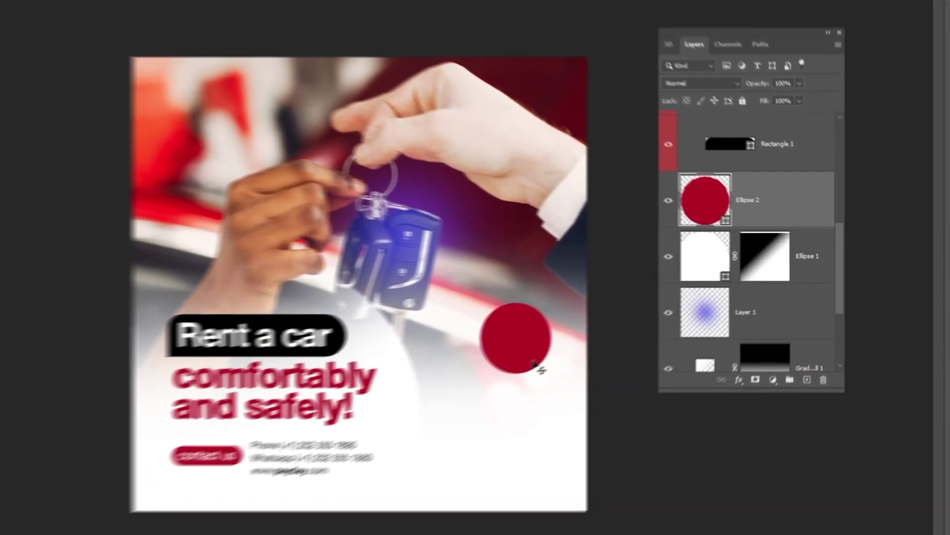
left_click_drag(507, 367, 507, 366)
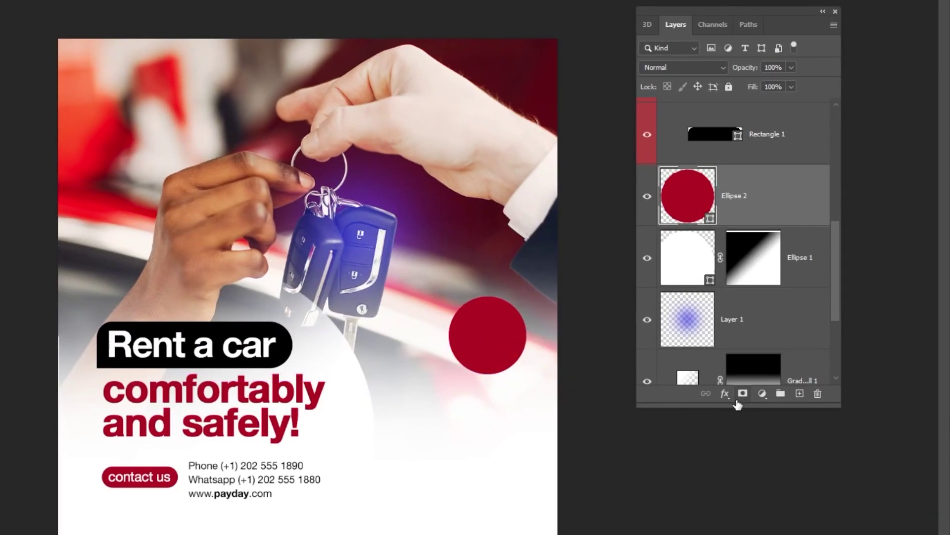
left_click(724, 394)
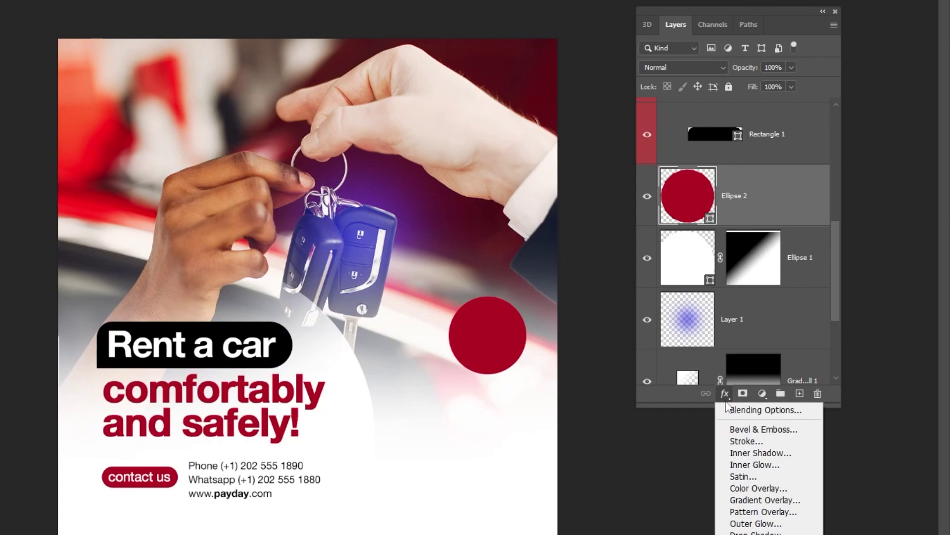
Apply a 45° black-to-white Gradient Overlay in Overlay mode to the red circle
left_click(792, 501)
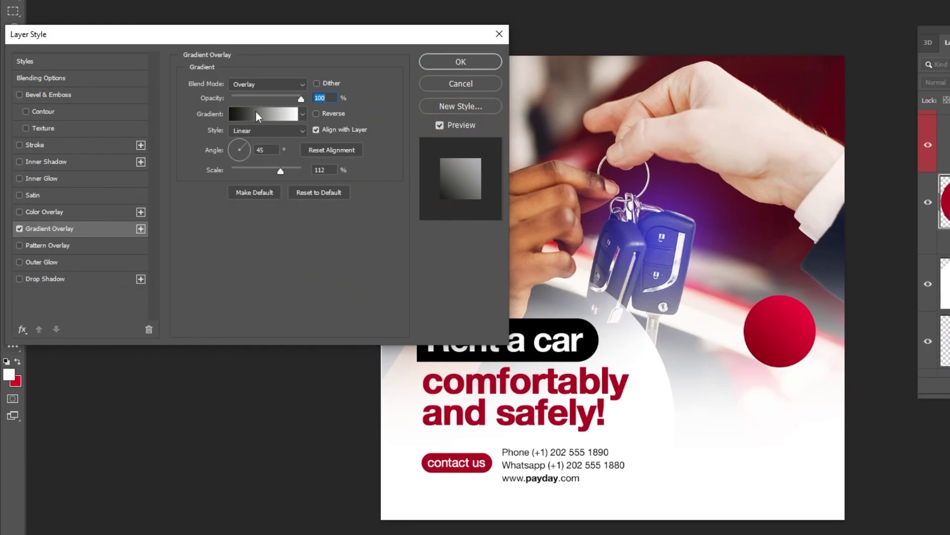
left_click(256, 115)
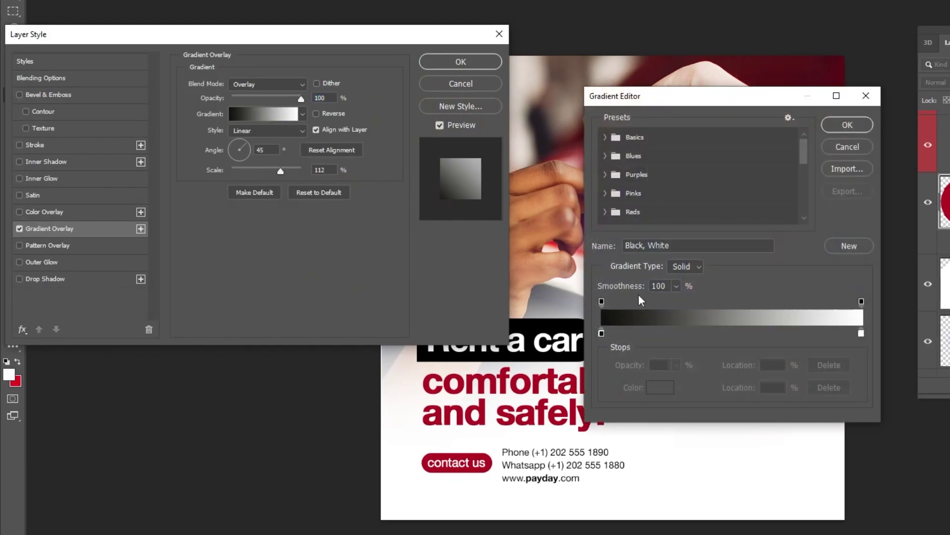
left_click(843, 143)
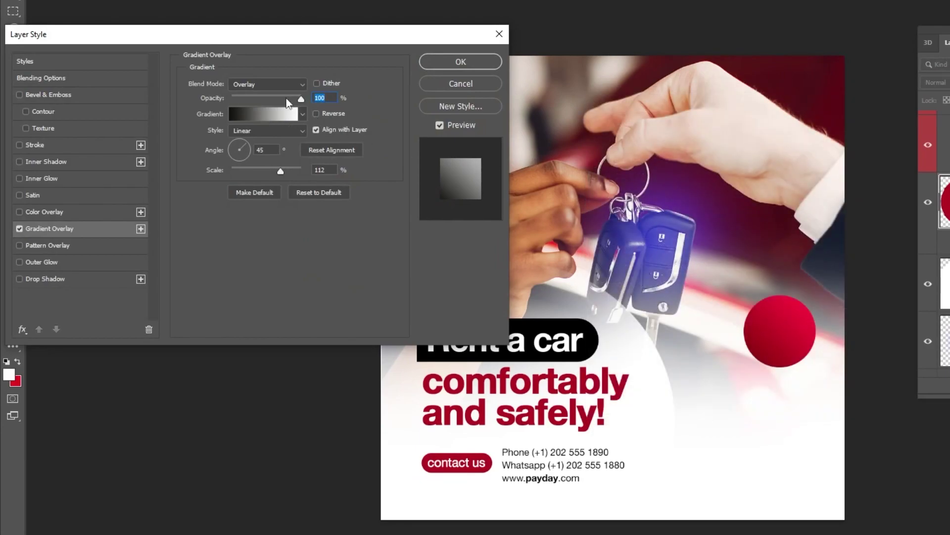
left_click(257, 85)
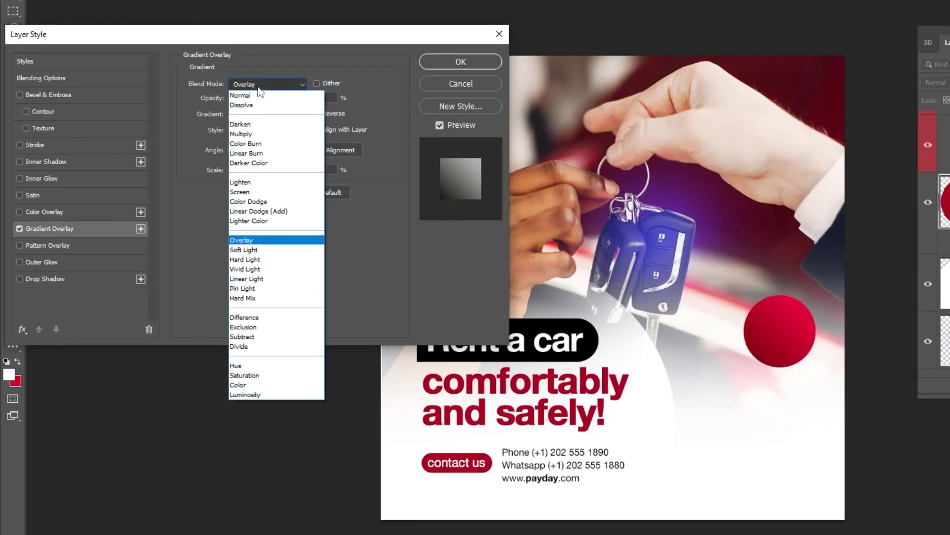
left_click(267, 240)
left_click_drag(722, 297, 785, 328)
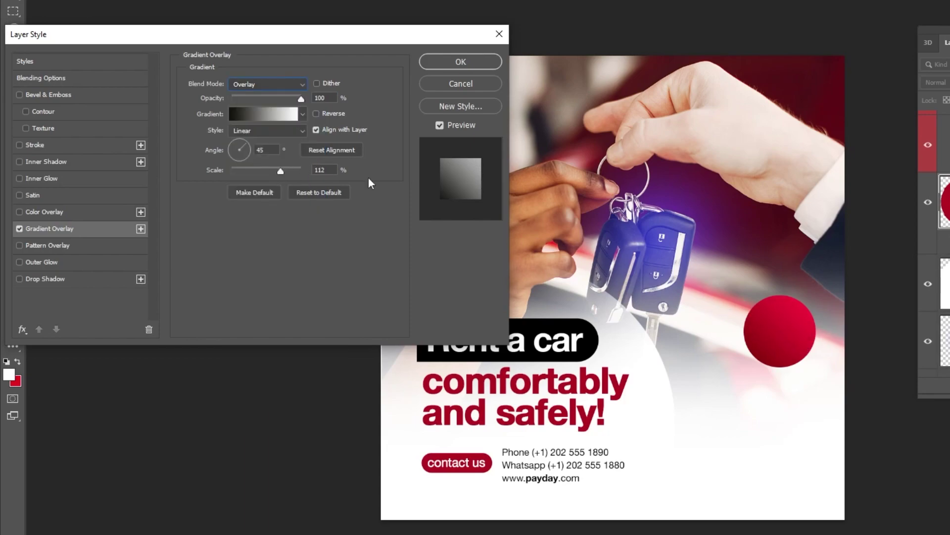
left_click(438, 65)
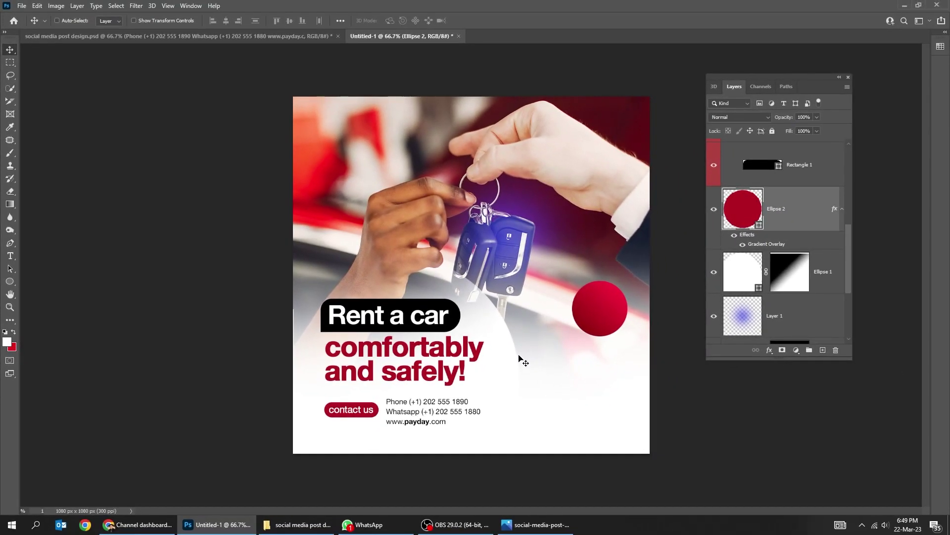
left_click(10, 255)
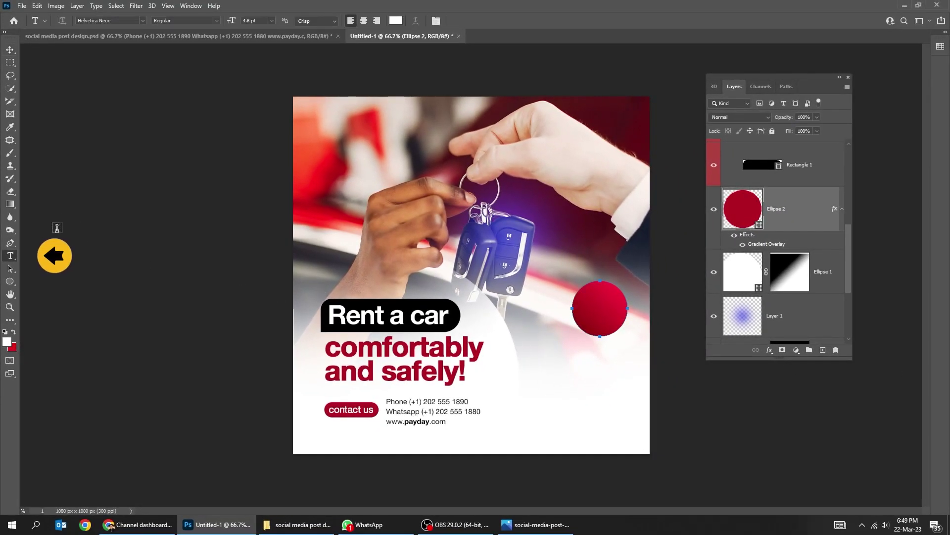
Type '$59' on the red circle, enlarge it, and make the dollar sign superscript
left_click(567, 369)
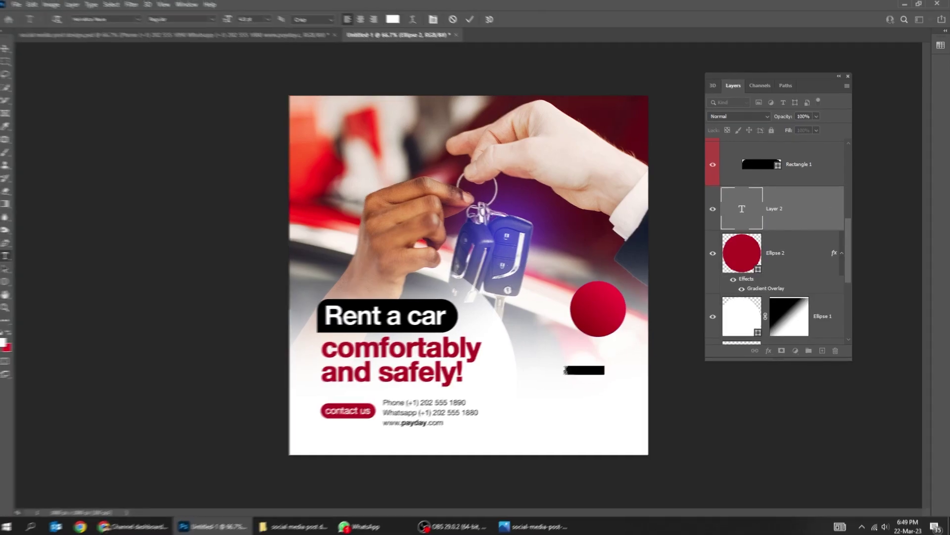
key("BackSpace")
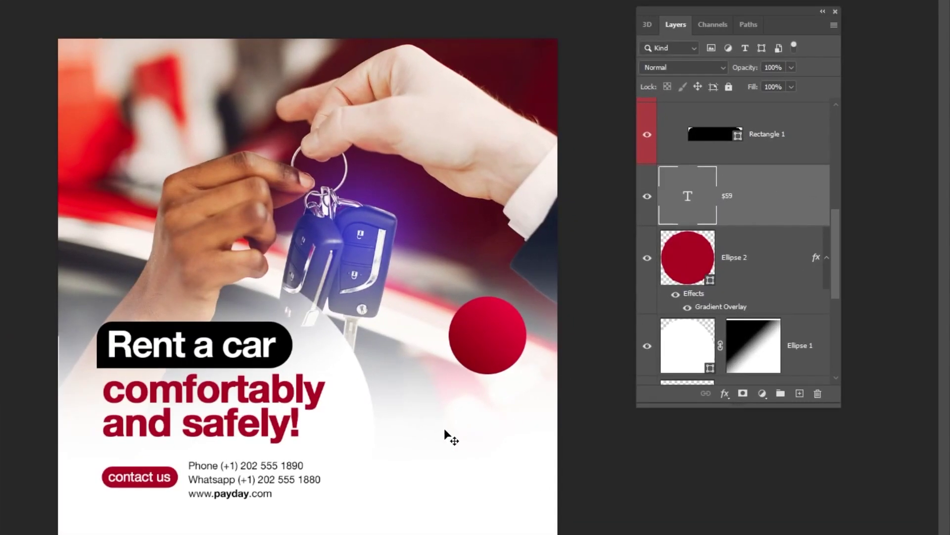
type("$59")
left_click_drag(496, 348, 513, 321)
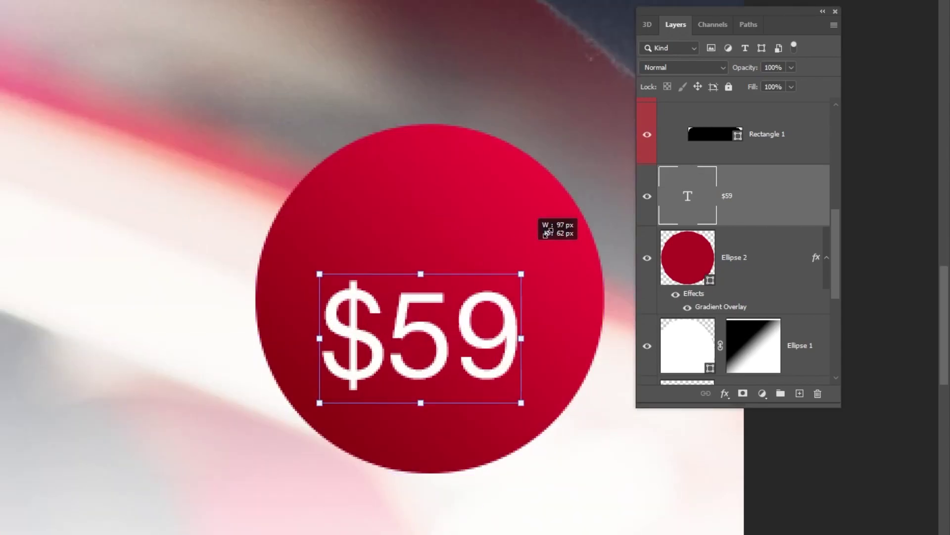
left_click_drag(548, 231, 548, 238)
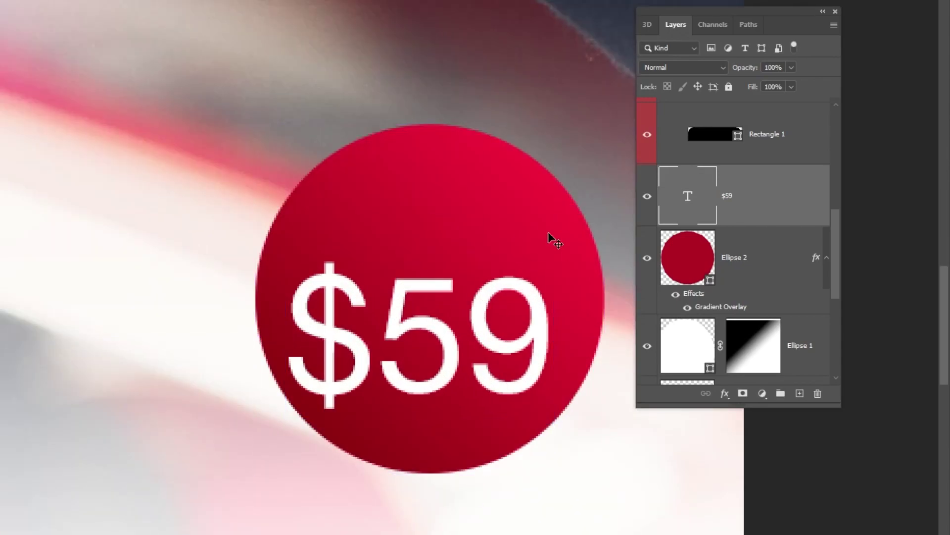
left_click_drag(378, 322, 322, 311)
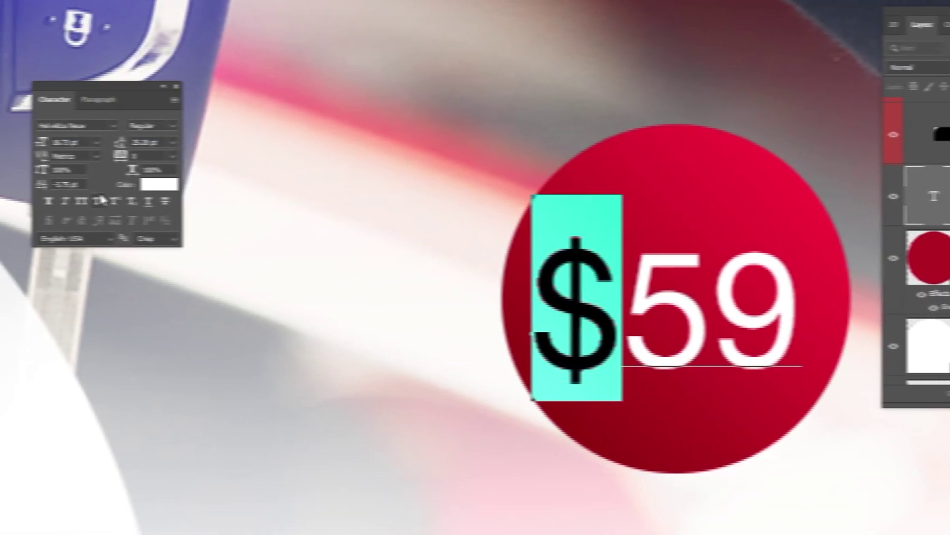
left_click(129, 200)
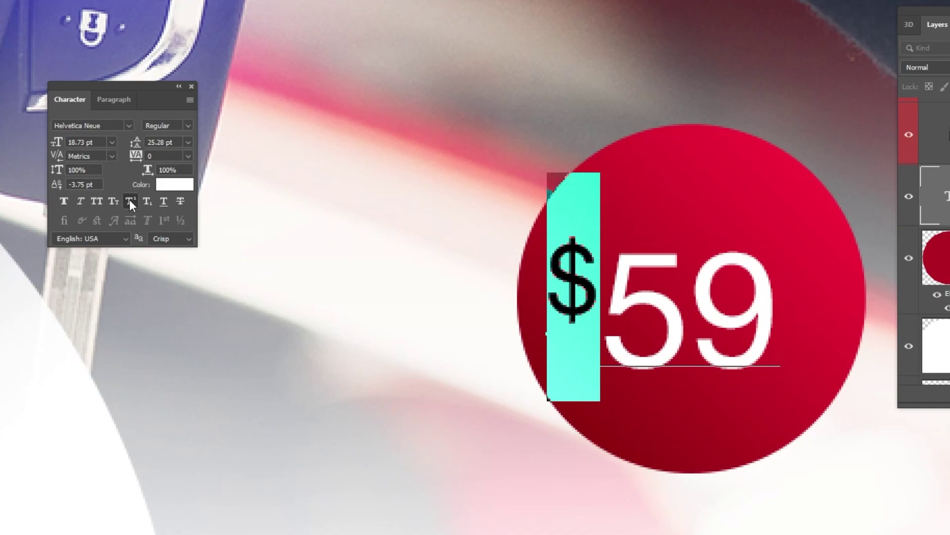
key("ctrl+Return")
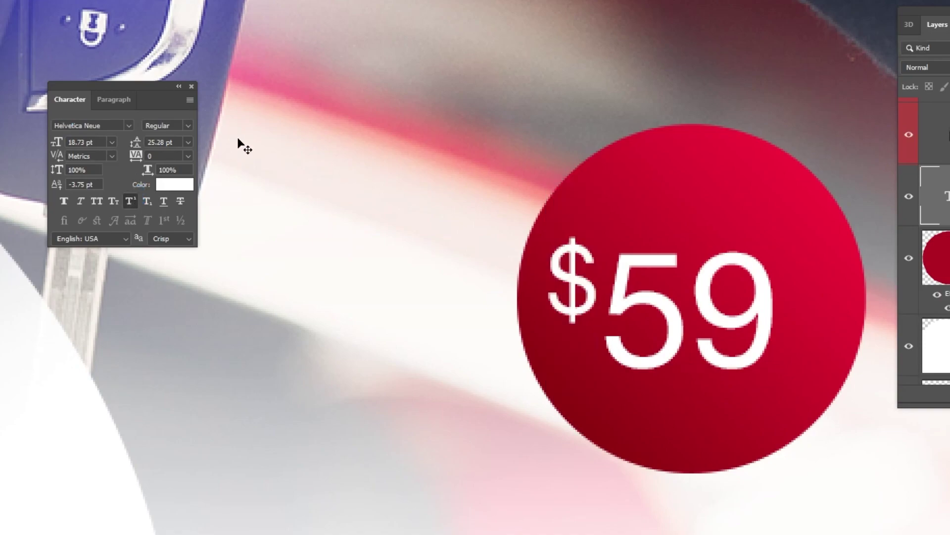
Make the $59 text Bold and scale it up slightly
left_click(189, 127)
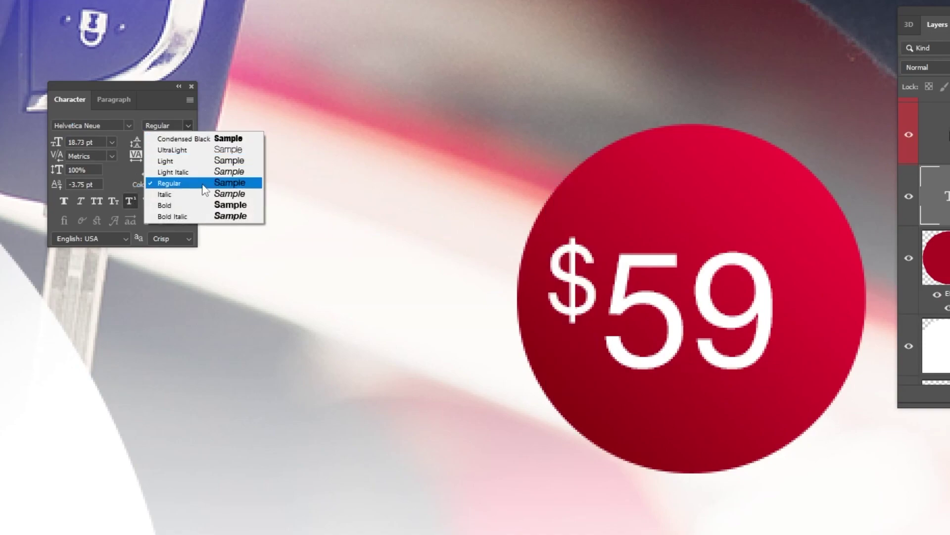
left_click(173, 204)
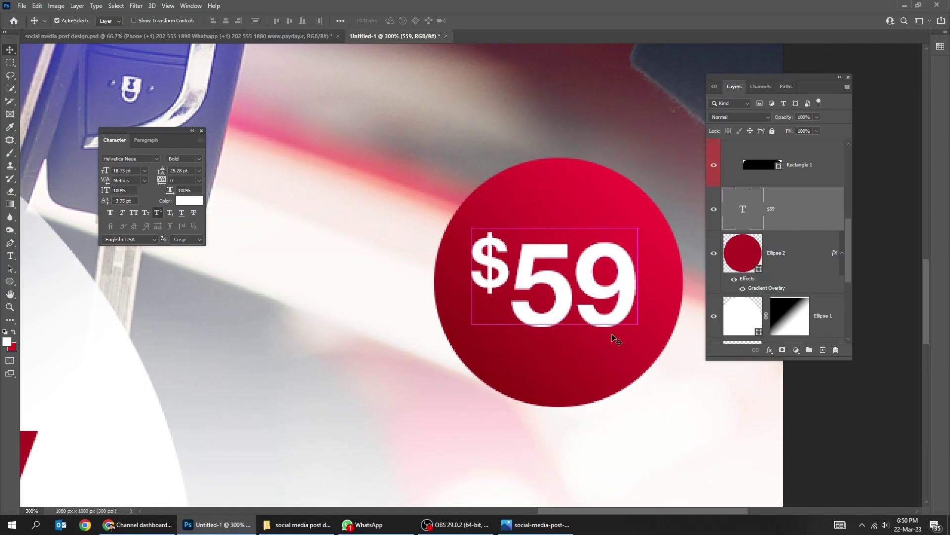
key("ctrl+t")
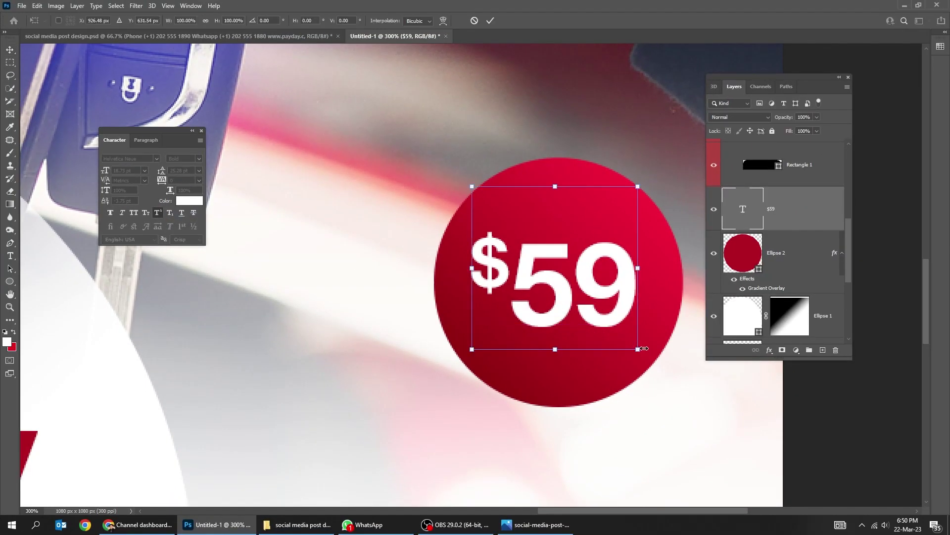
left_click_drag(638, 349, 645, 357)
left_click_drag(648, 362, 652, 367)
key("Return")
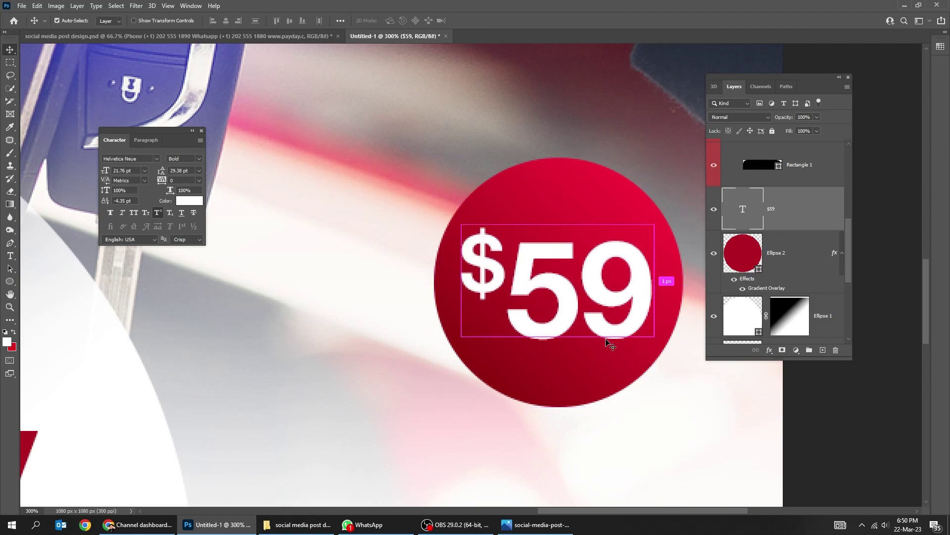
Move the $59 price circle slightly down and to the right
key("ctrl+1")
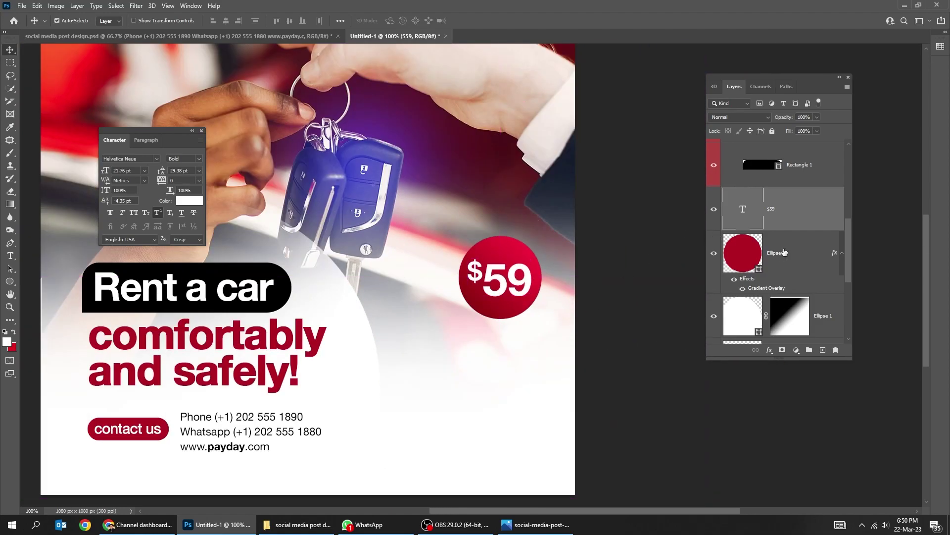
key("Tab")
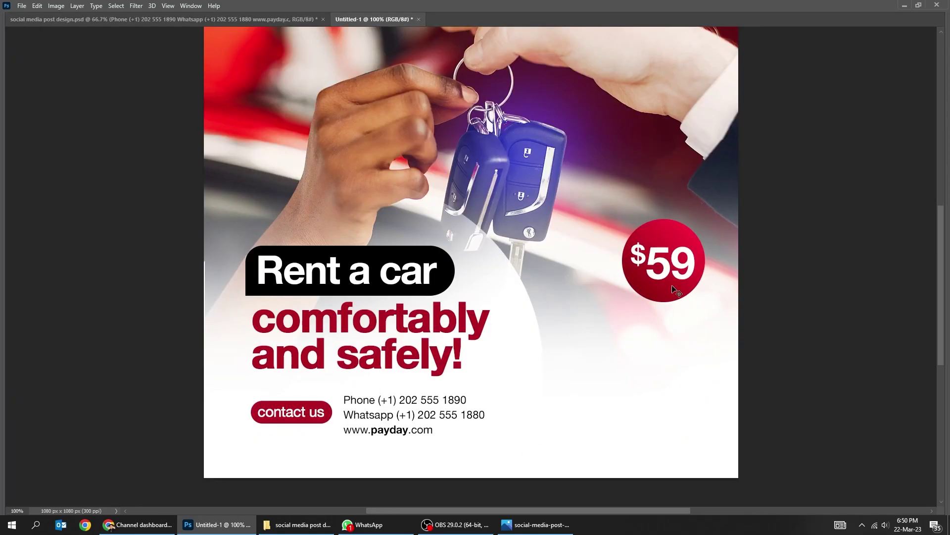
left_click_drag(674, 290, 682, 305)
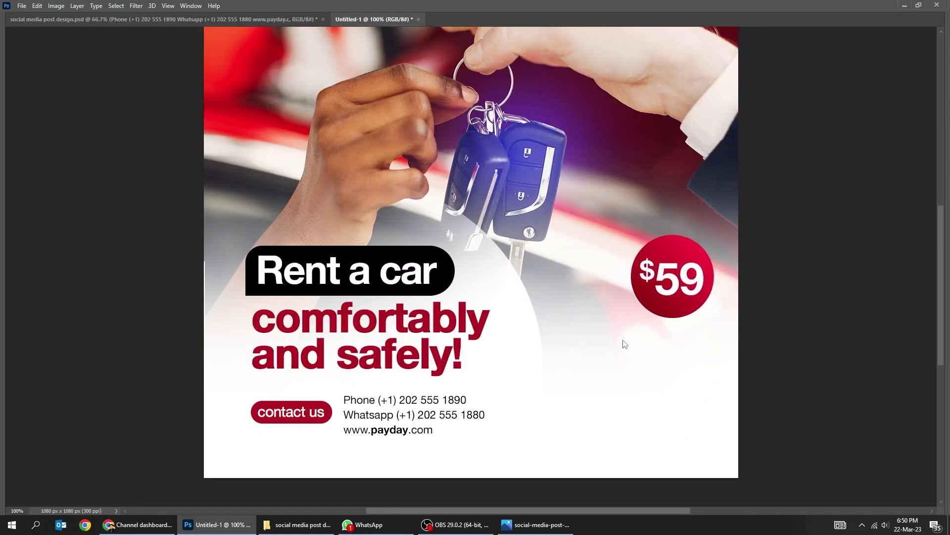
key("ctrl+minus")
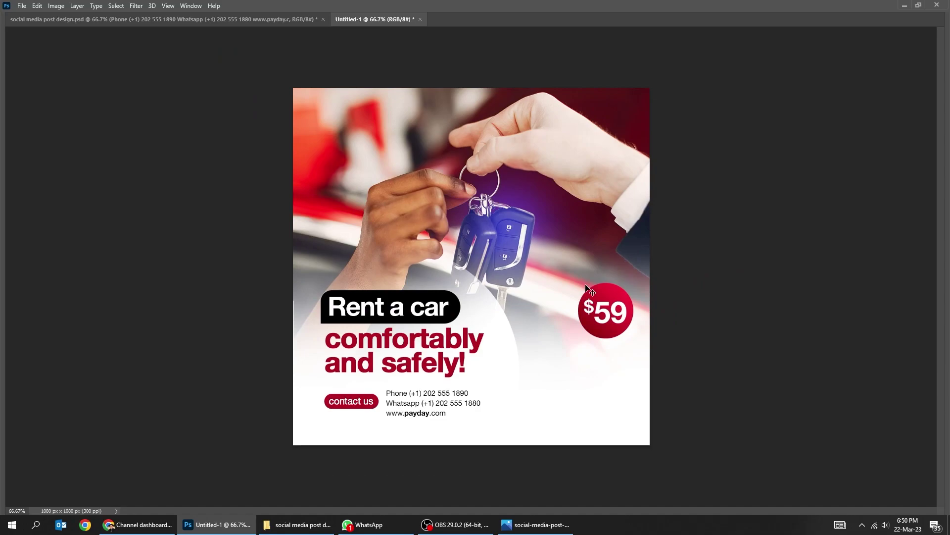
key("ctrl+plus")
Add a Hue/Saturation adjustment layer clipped to the keys photo
key("Tab")
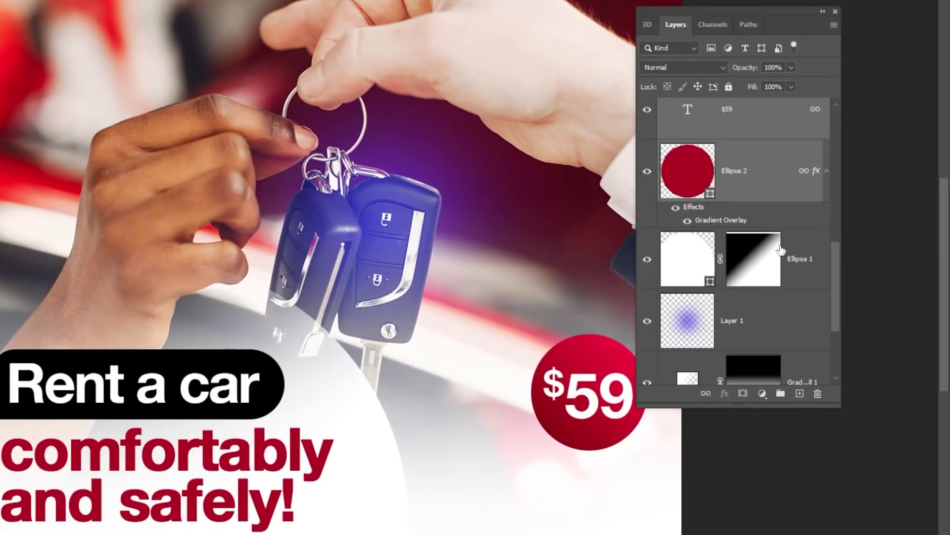
scroll(820, 282, "down", 4)
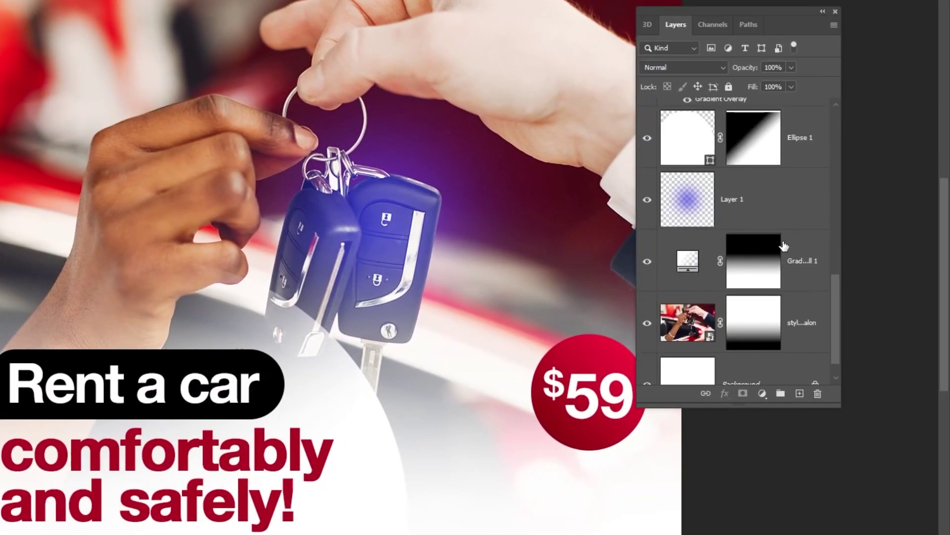
left_click(799, 296)
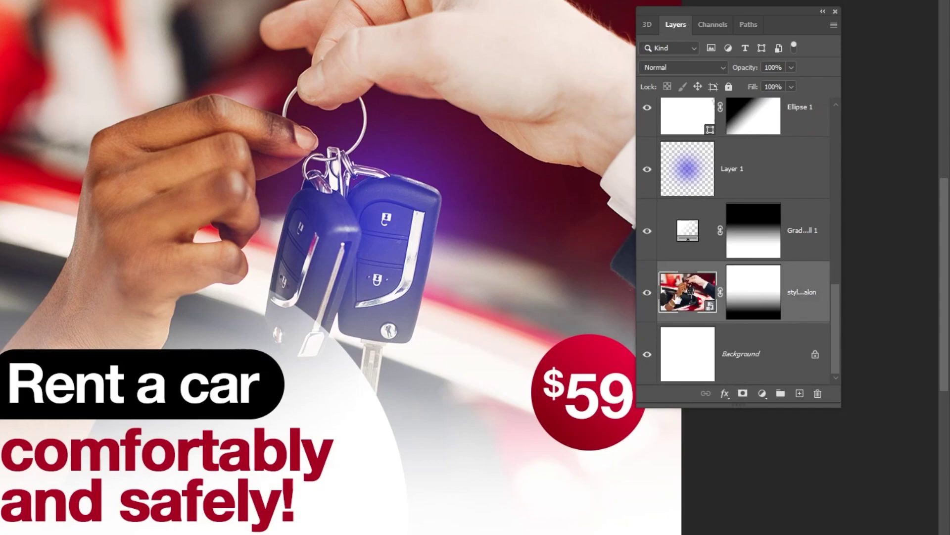
left_click(763, 394)
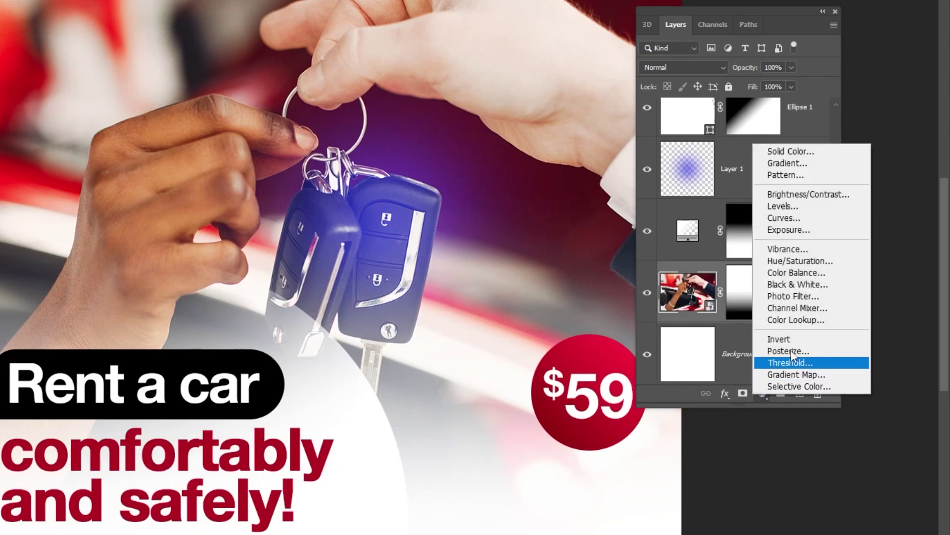
left_click(804, 260)
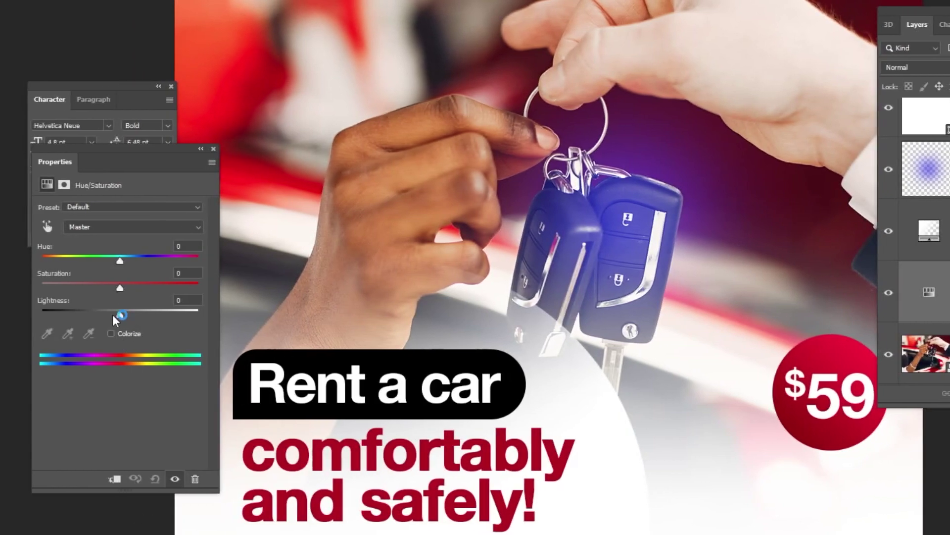
left_click(114, 479)
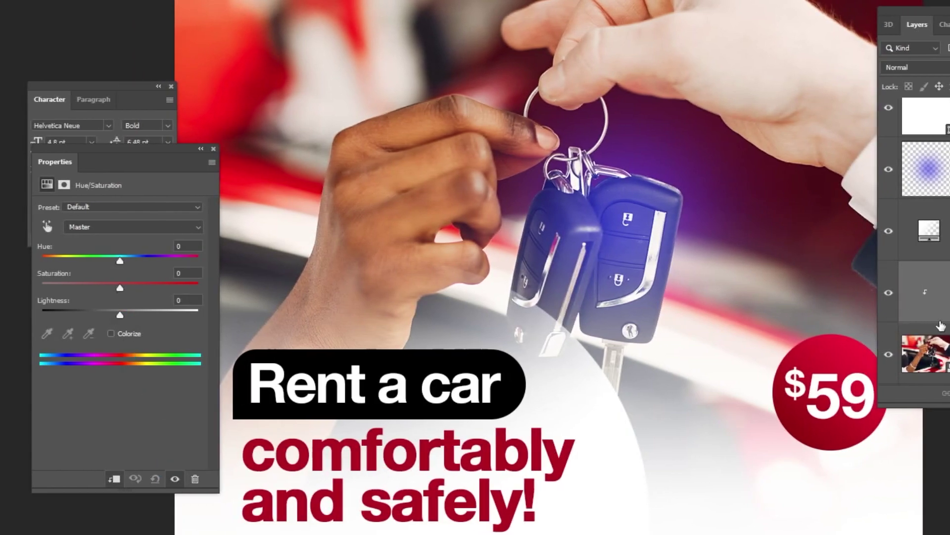
Set Saturation to +100, blend mode to Color Burn, and fill to about 10%
left_click_drag(118, 284, 168, 284)
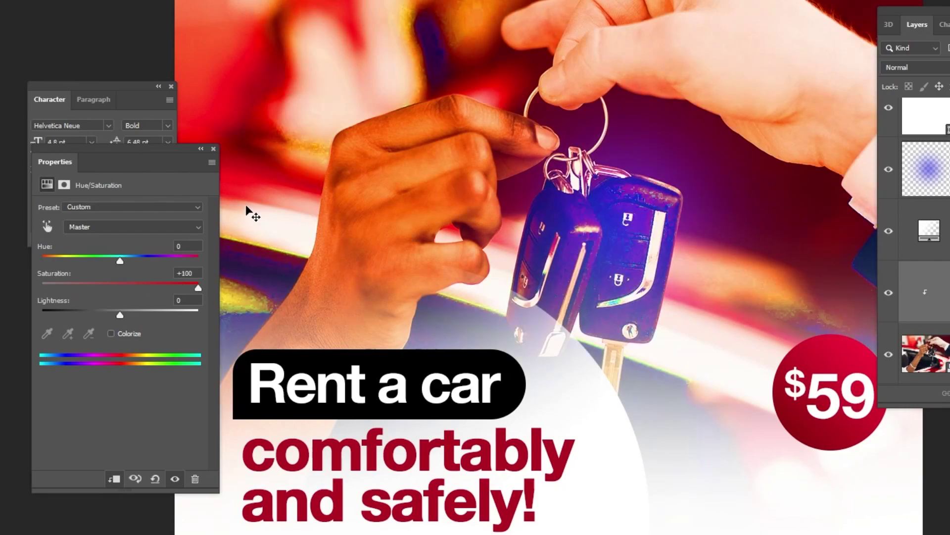
left_click(213, 148)
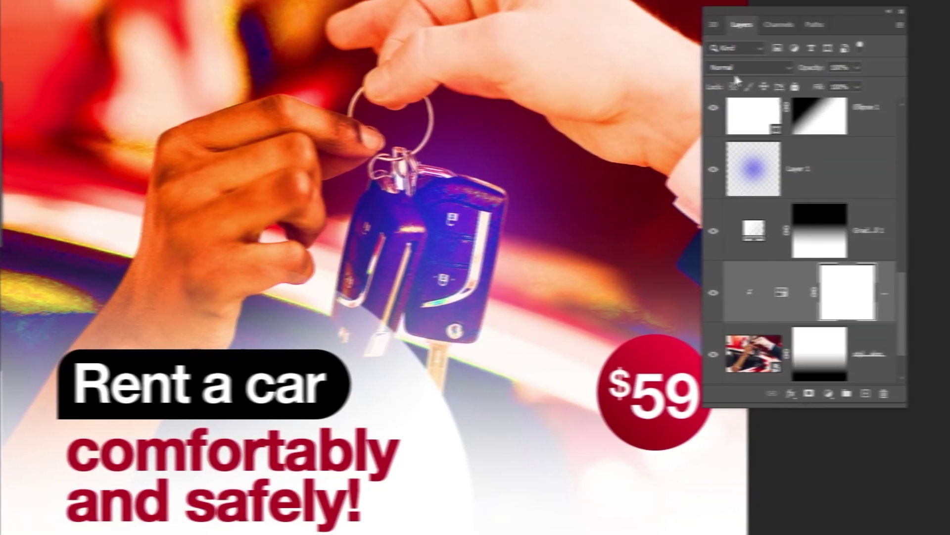
left_click(908, 66)
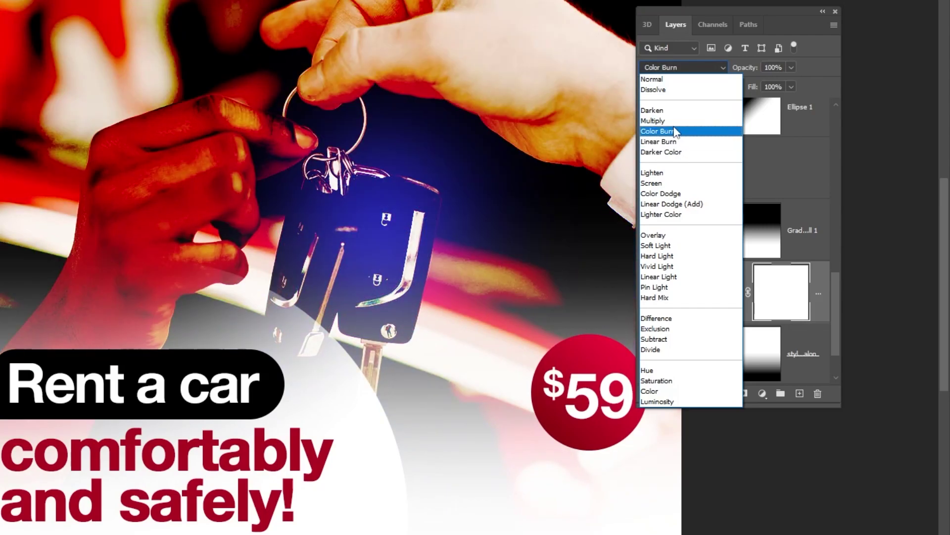
left_click(678, 130)
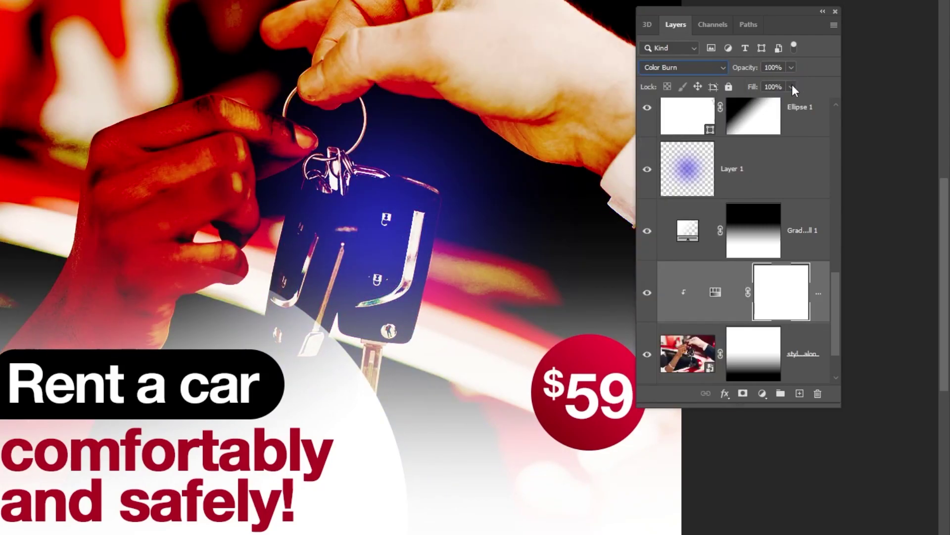
left_click_drag(792, 87, 745, 114)
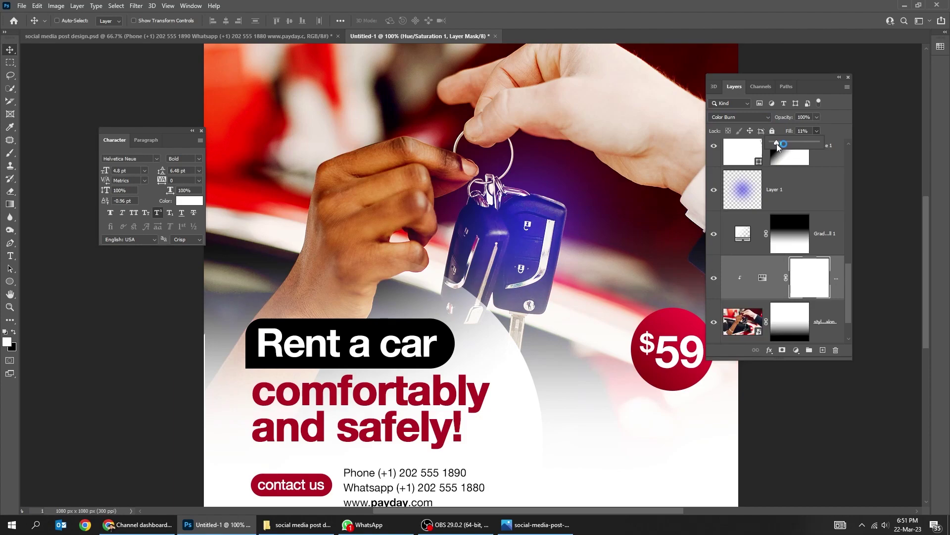
left_click_drag(777, 143, 776, 143)
Toggle the adjustment off and on to compare, then preview the whole poster
left_click(714, 278)
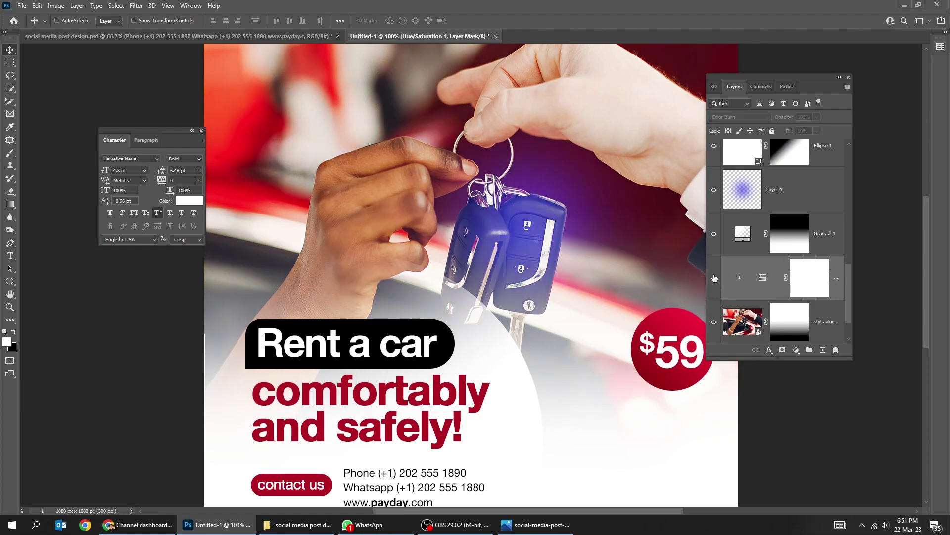
left_click(715, 278)
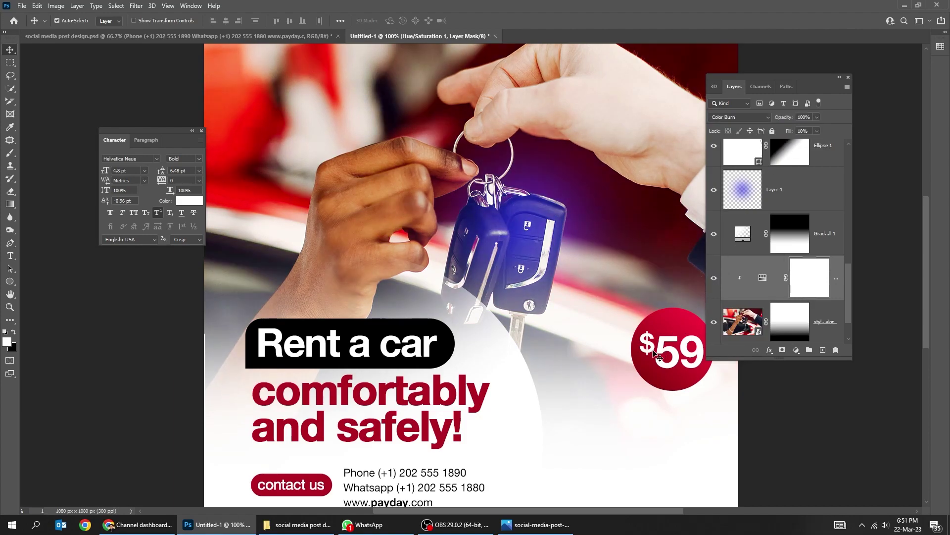
key("ctrl+minus")
key("Tab")
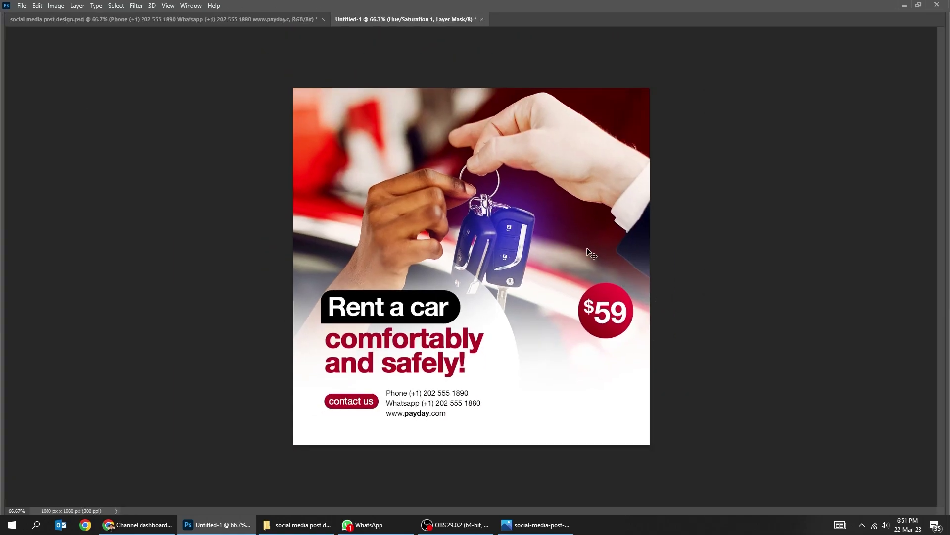
Drag the AUTO COMPANY logo layer from the reference design into the new poster
left_click(161, 19)
right_click(618, 407)
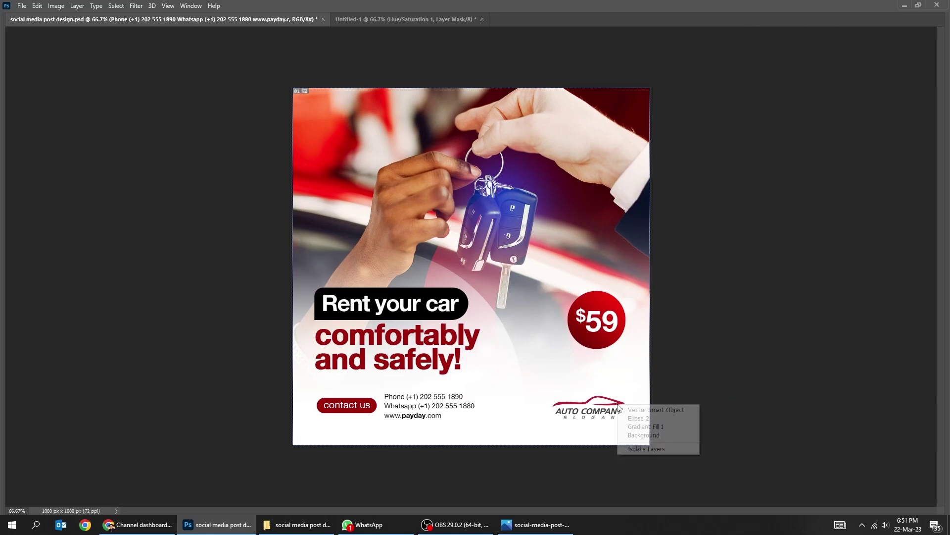
left_click(643, 410)
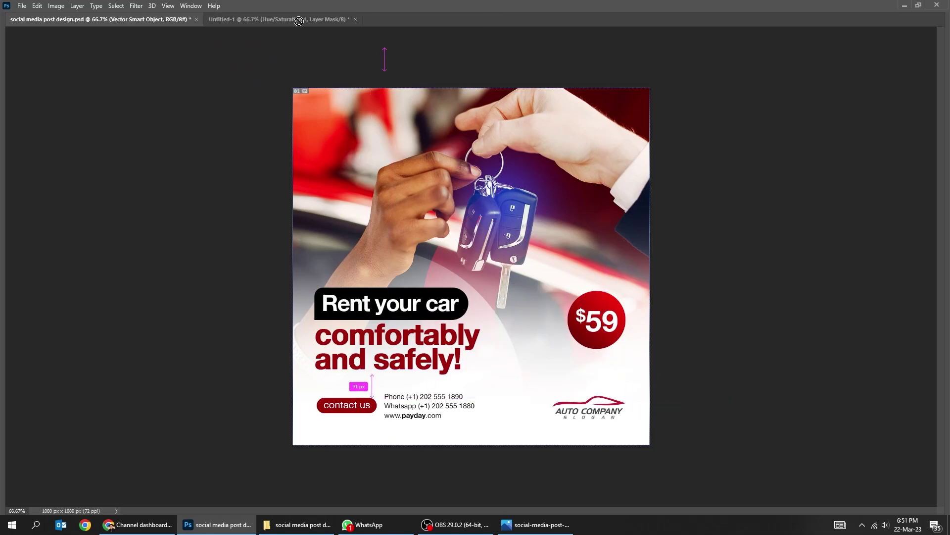
left_click_drag(299, 21, 590, 396)
Align the AUTO COMPANY logo at the poster's lower right
key("Tab")
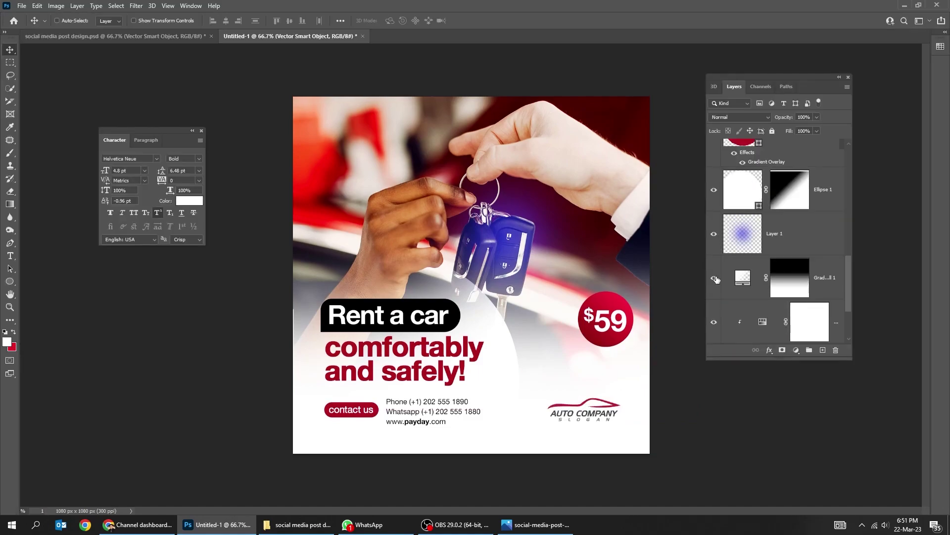
scroll(807, 225, "up", 10)
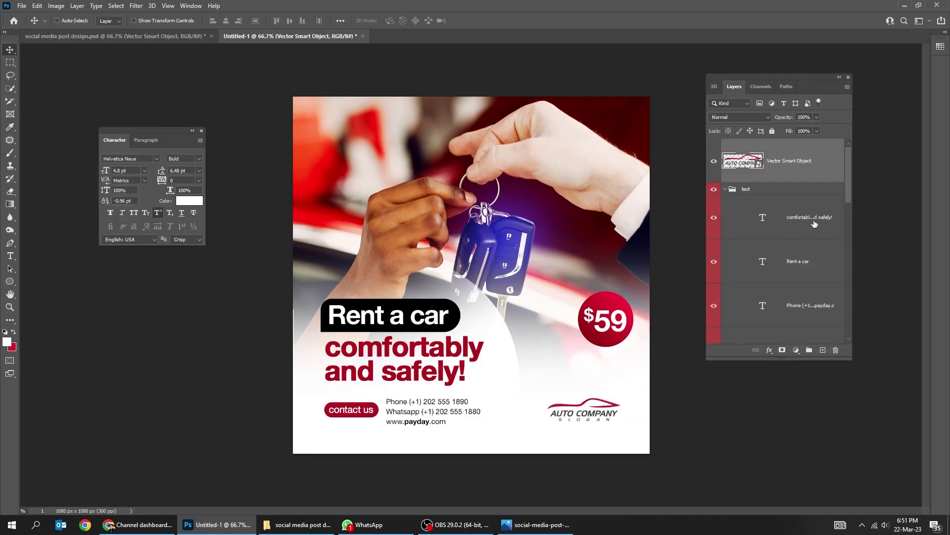
left_click(727, 189)
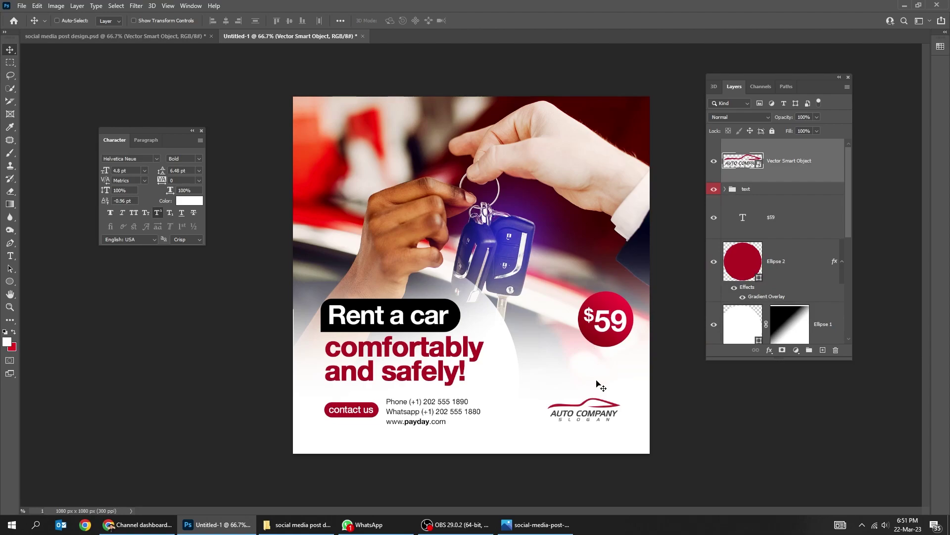
left_click_drag(600, 386, 596, 410)
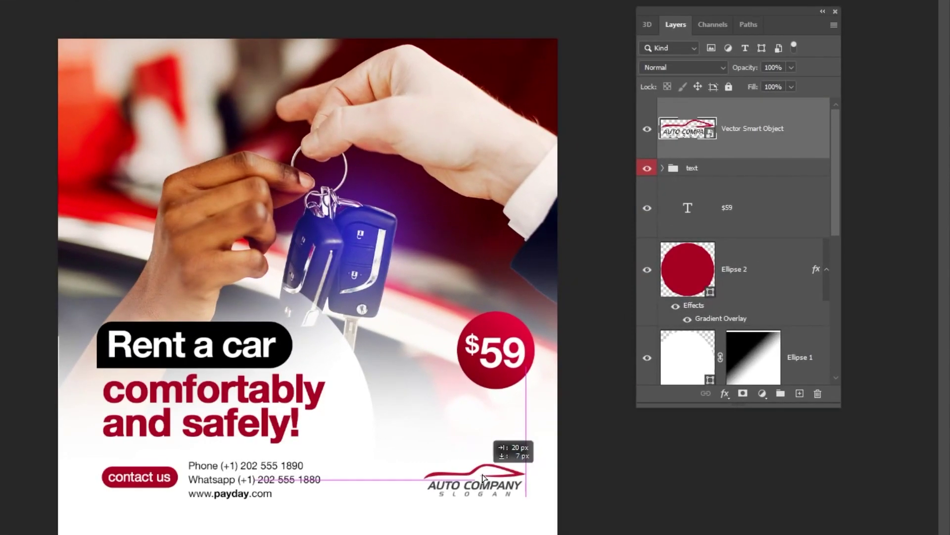